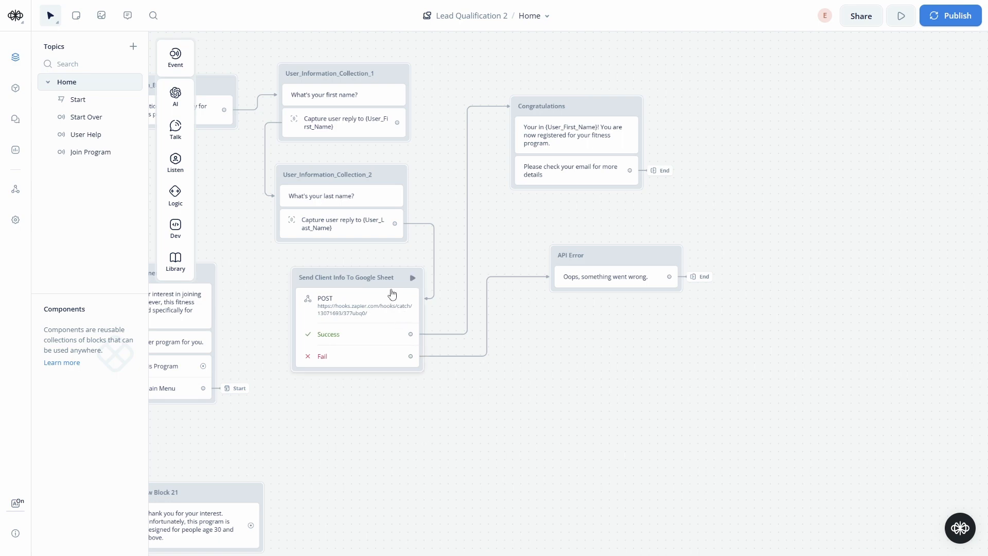
- Delete the link from the last-name capture to the Send Client Info block
left_click_drag(256, 227, 281, 255)
left_click_drag(419, 252, 445, 285)
left_click_drag(455, 249, 455, 249)
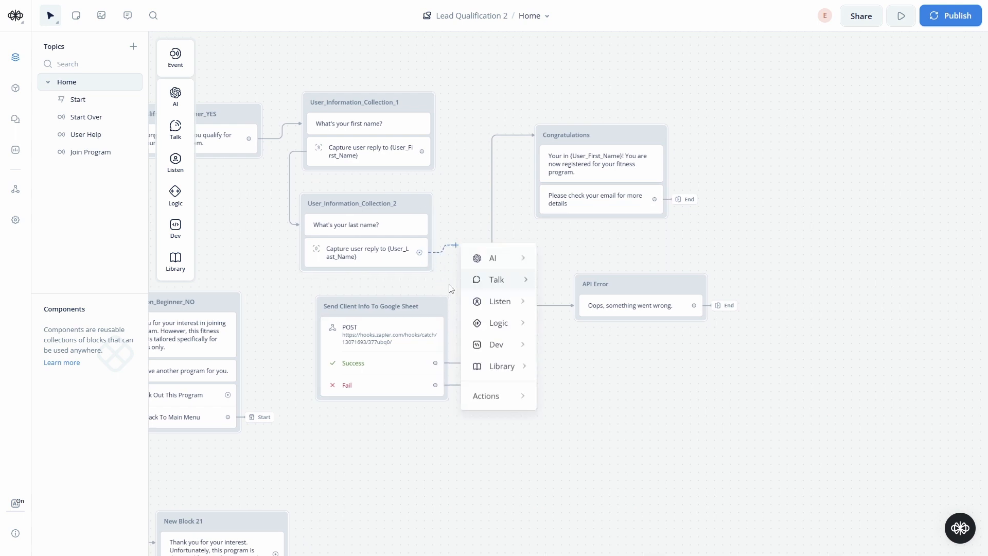
left_click(437, 283)
- Move Send Client Info, Congratulations and API Error blocks together at the top right of the canvas
left_click_drag(413, 308, 637, 49)
left_click_drag(602, 225, 823, 99)
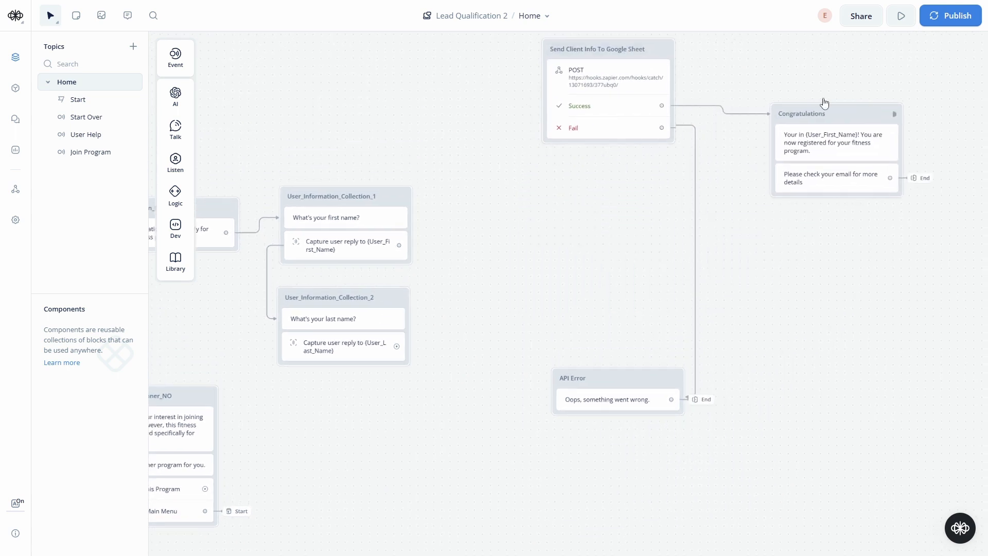
left_click_drag(637, 61, 651, 88)
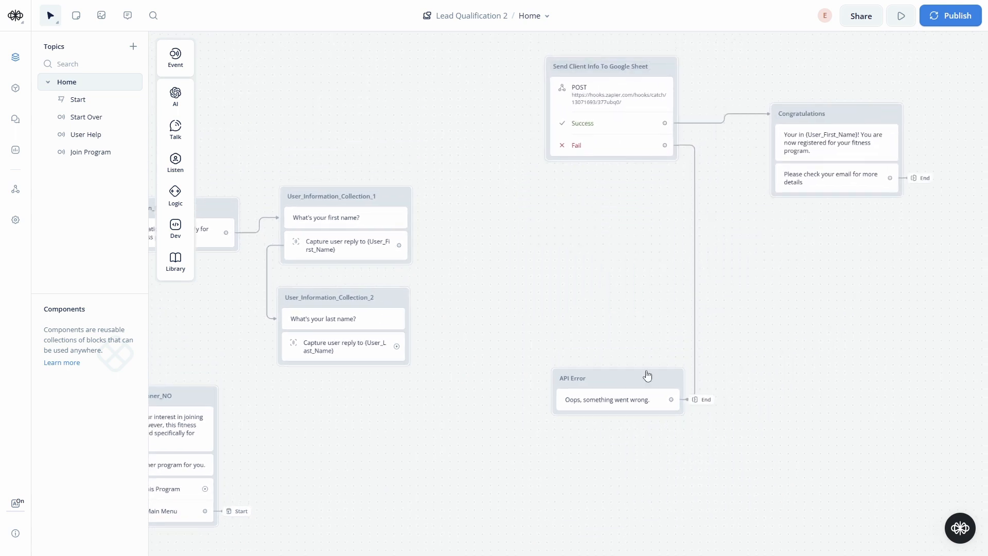
left_click_drag(646, 374, 874, 238)
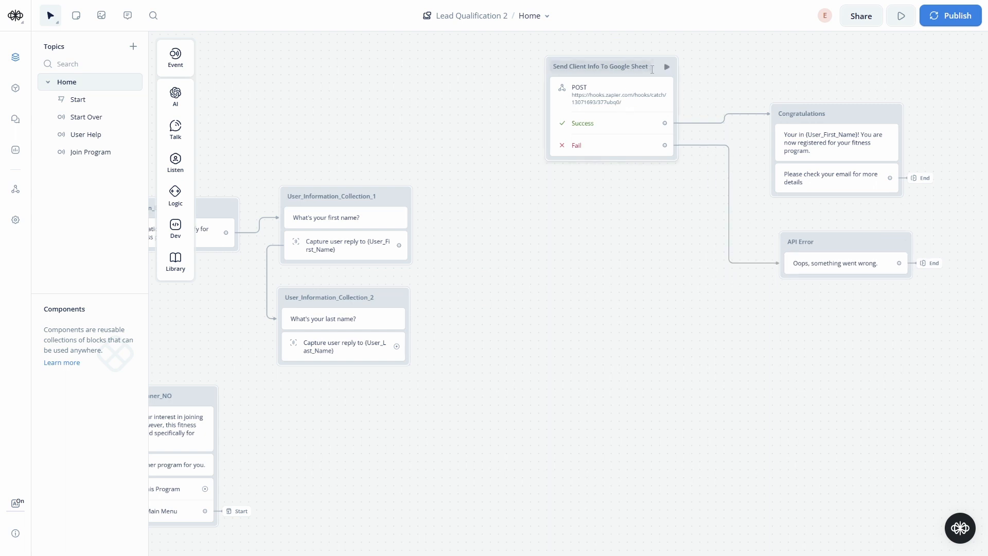
left_click_drag(652, 69, 653, 119)
left_click_drag(515, 360, 627, 245)
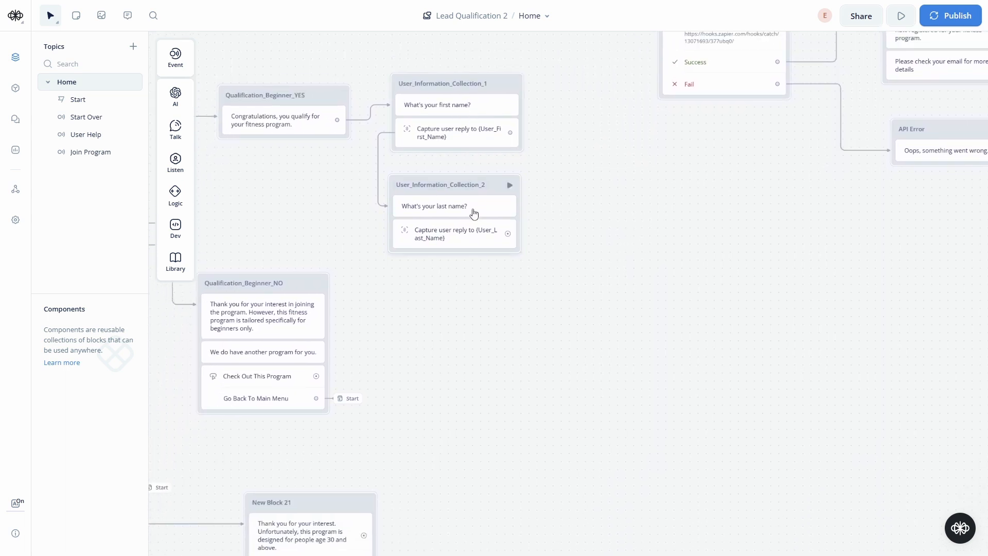
mouse_move(519, 198)
left_mouse_down()
mouse_move(579, 191)
mouse_move(523, 197)
left_mouse_up()
left_click_drag(503, 239, 412, 318)
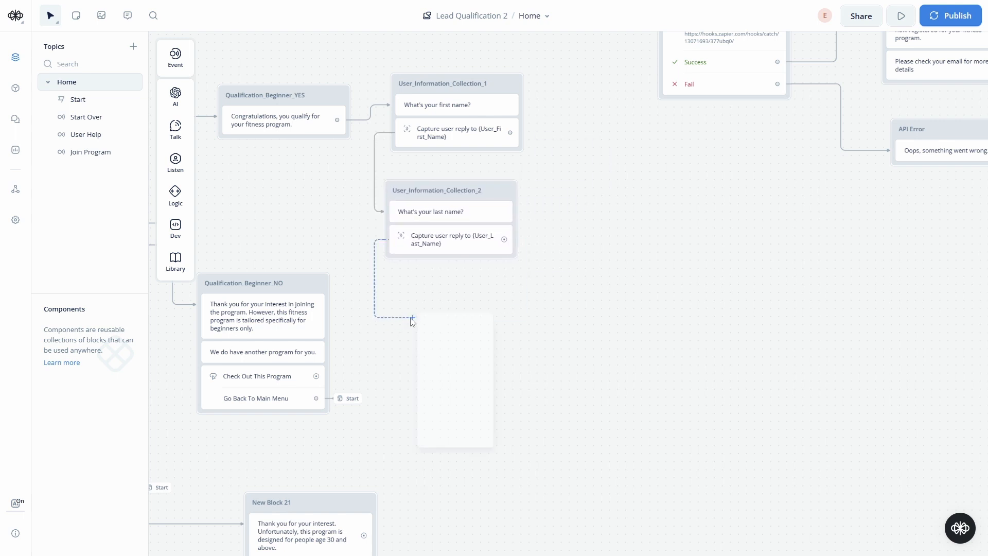
- Add a text step in a new block under the last-name capture, named User_Information_Email
mouse_move(457, 355)
left_click(536, 362)
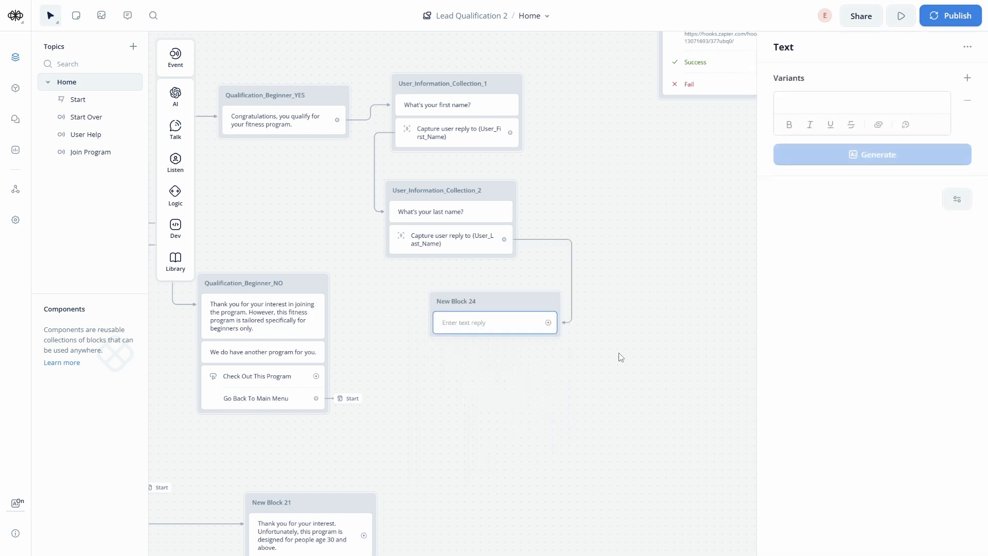
left_click_drag(522, 302, 478, 281)
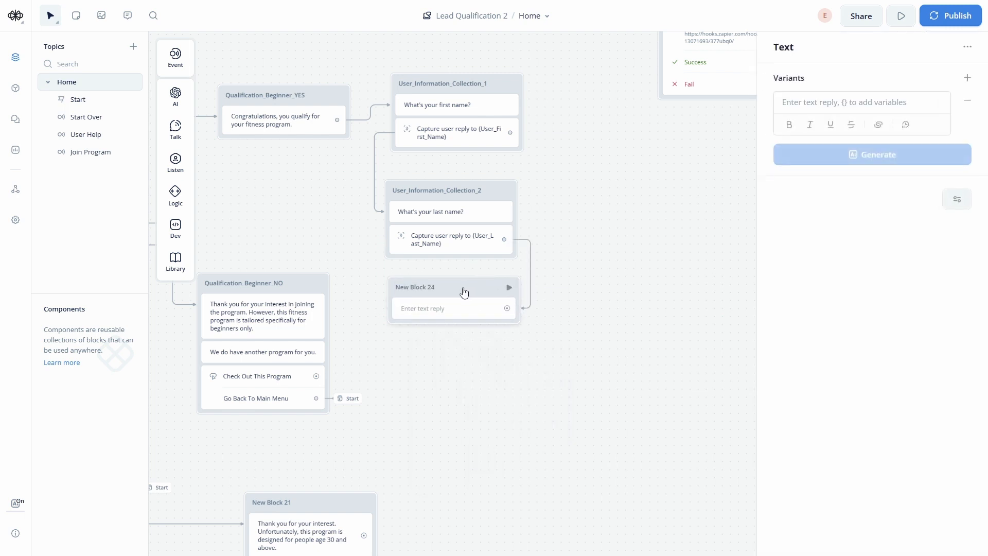
double_click(436, 287)
key("ctrl+a")
type("Use")
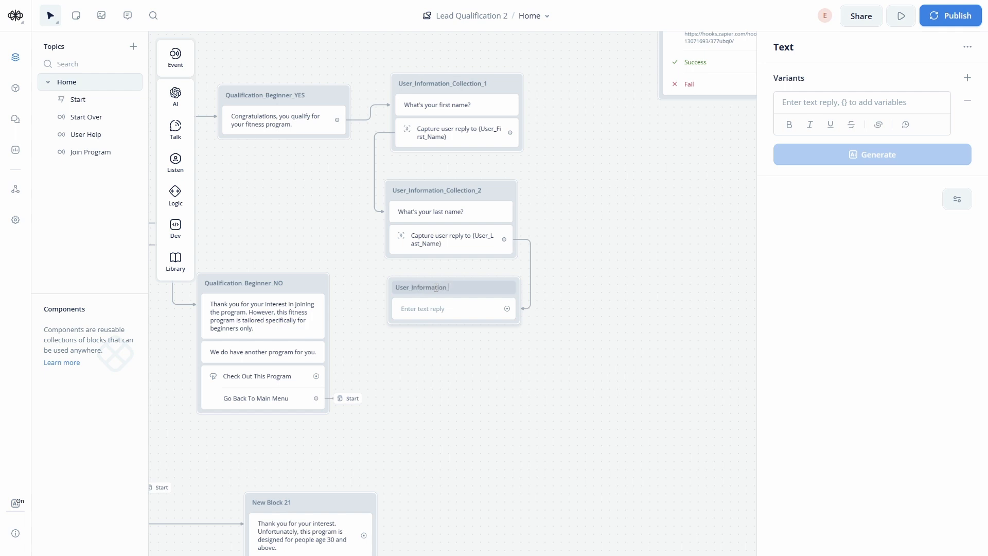
type("r_Information_Email")
key("Return")
- Set the block's text reply to 'Please enter your email'
scroll(438, 397, "up", 1)
left_click(454, 312)
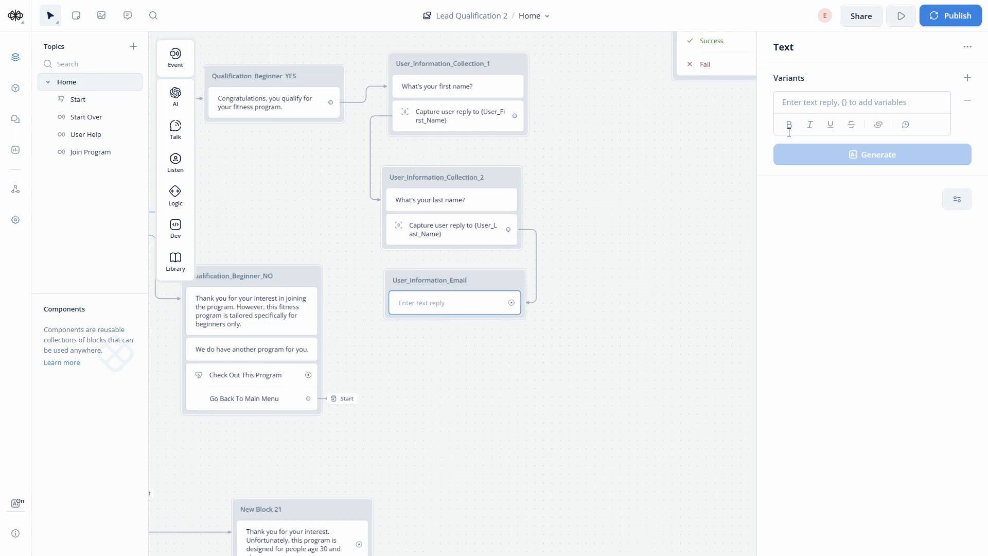
left_click(807, 105)
type("Please enter your email")
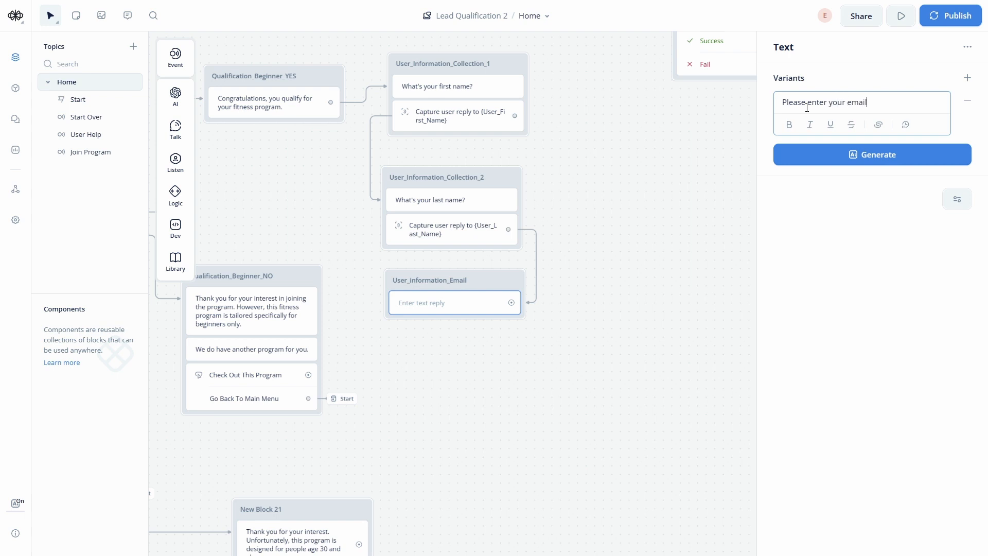
left_click(512, 320)
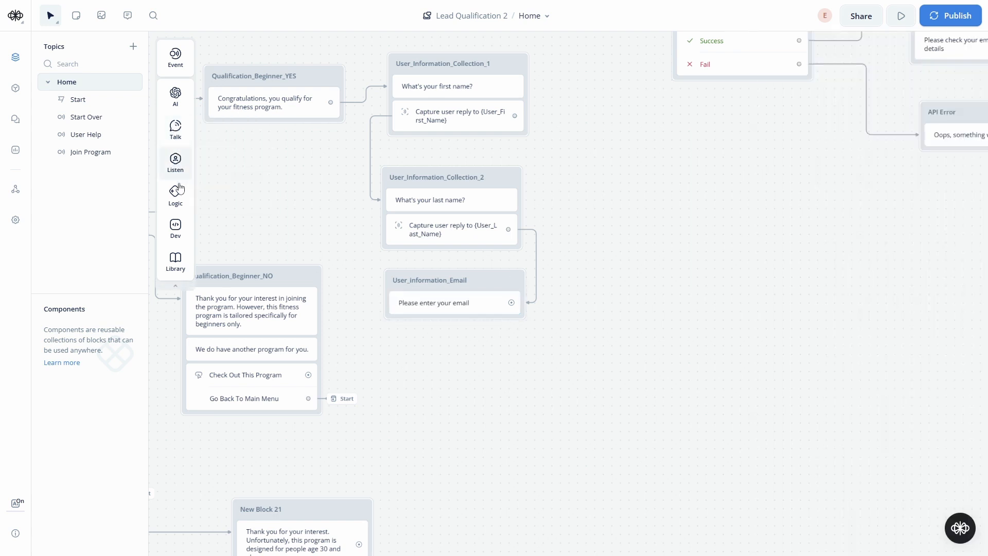
- Add a Capture step to the email block that stores the reply in a new User_Email variable
mouse_move(175, 159)
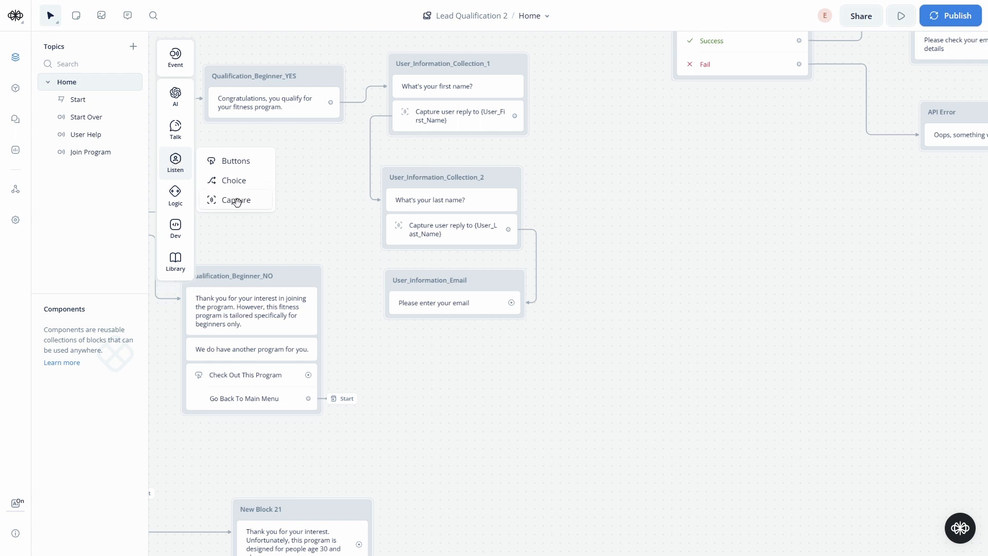
left_click_drag(239, 200, 472, 329)
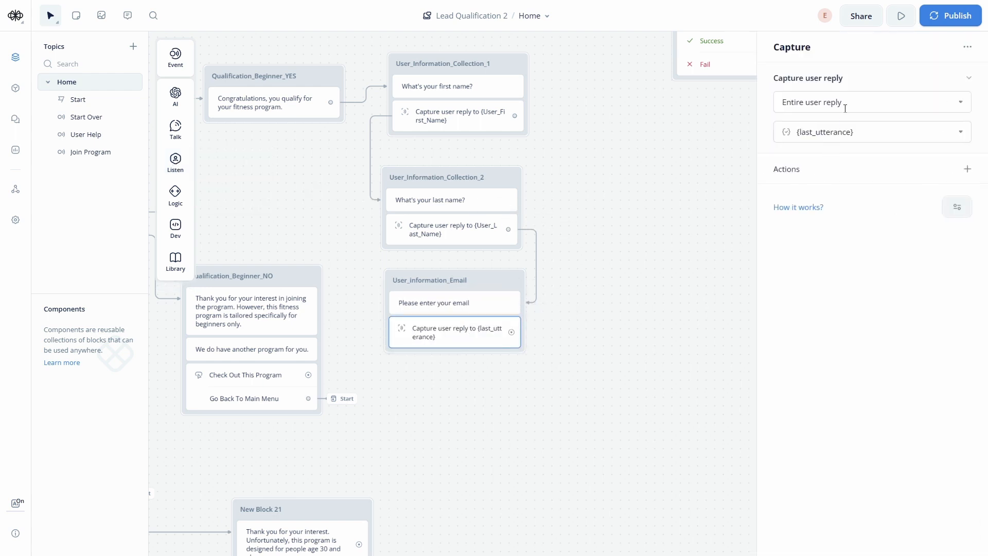
left_click(869, 137)
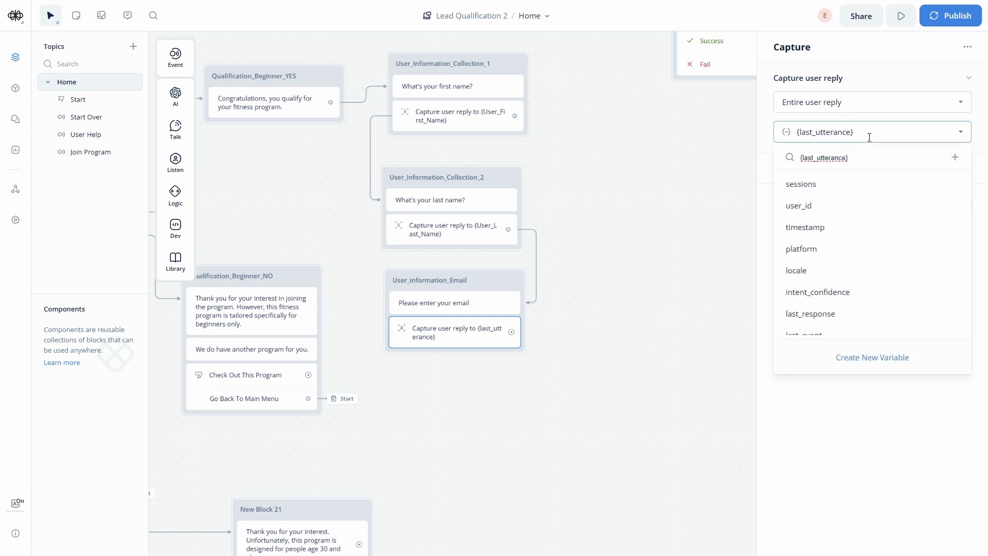
left_click(871, 357)
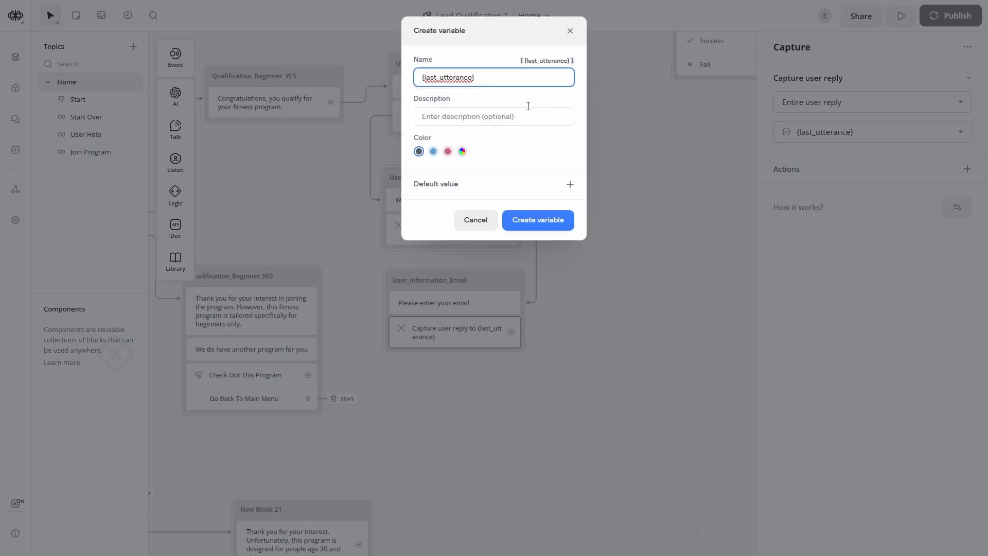
key("ctrl+a")
type("U")
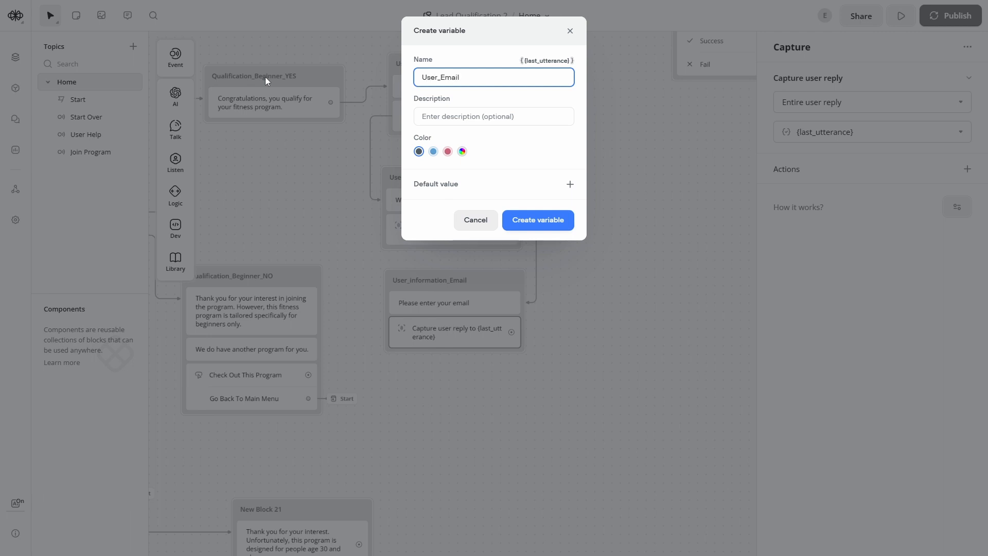
key("Tab")
type("this")
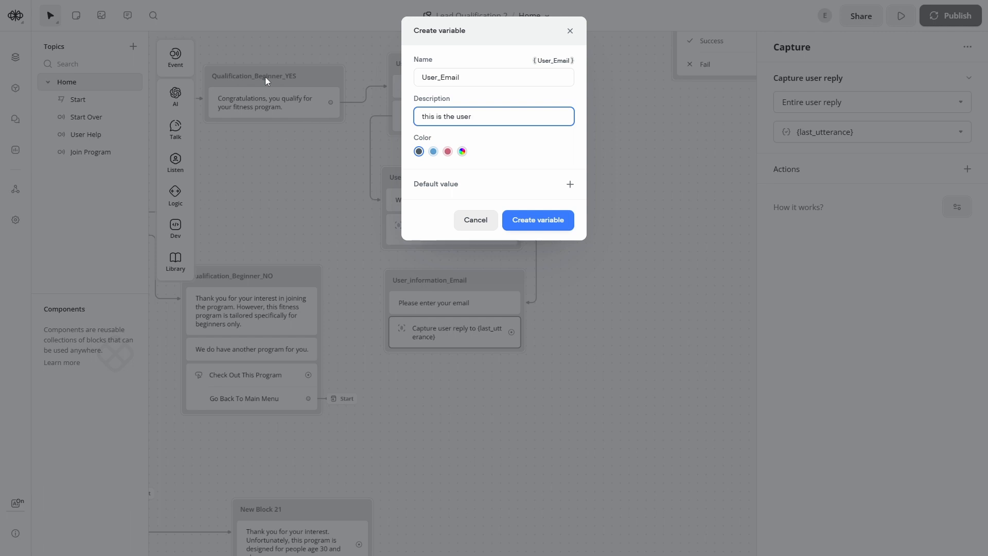
left_click(518, 220)
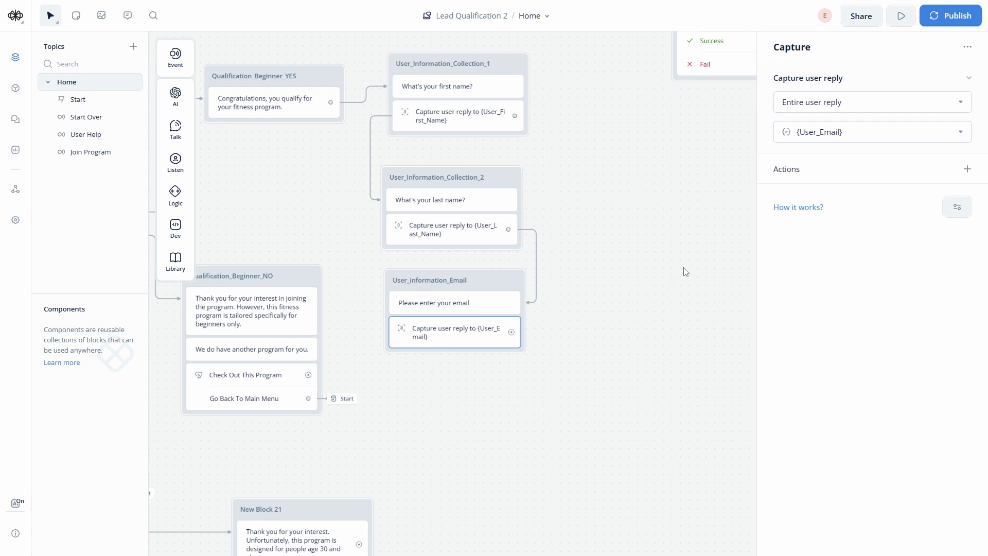
left_click_drag(685, 272, 518, 336)
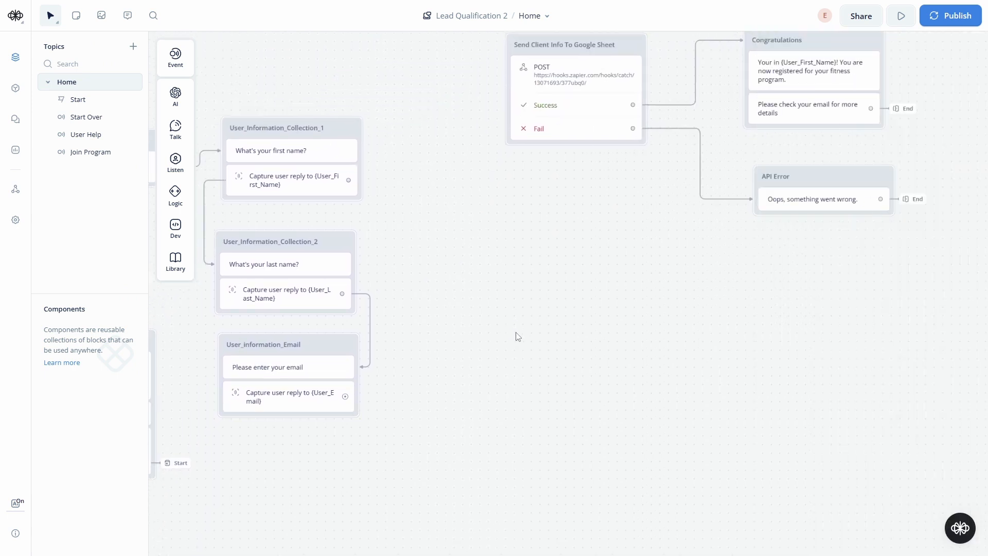
- Link the email capture to Send Client Info To Google Sheet and tidy the nearby blocks
left_click_drag(345, 397, 519, 103)
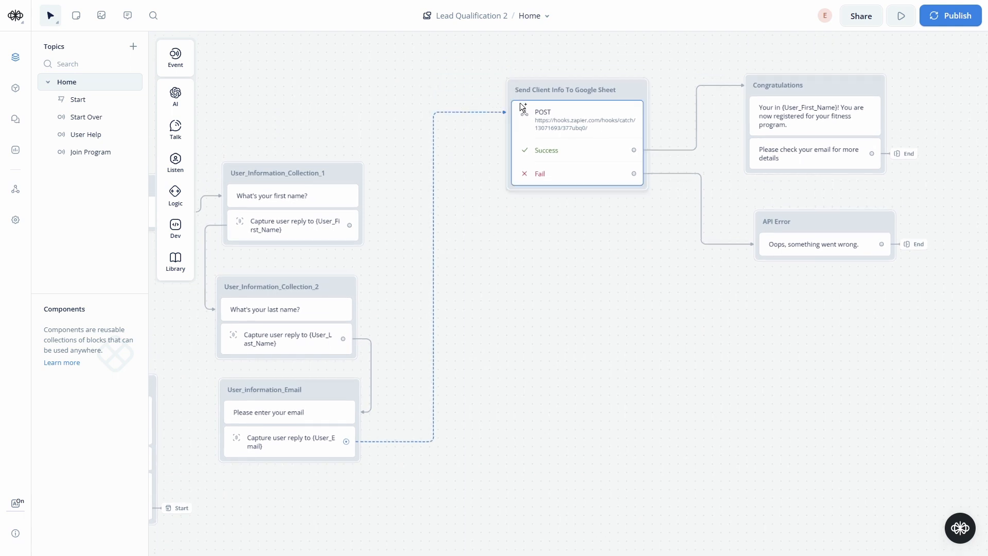
left_click_drag(365, 183, 427, 149)
mouse_move(414, 145)
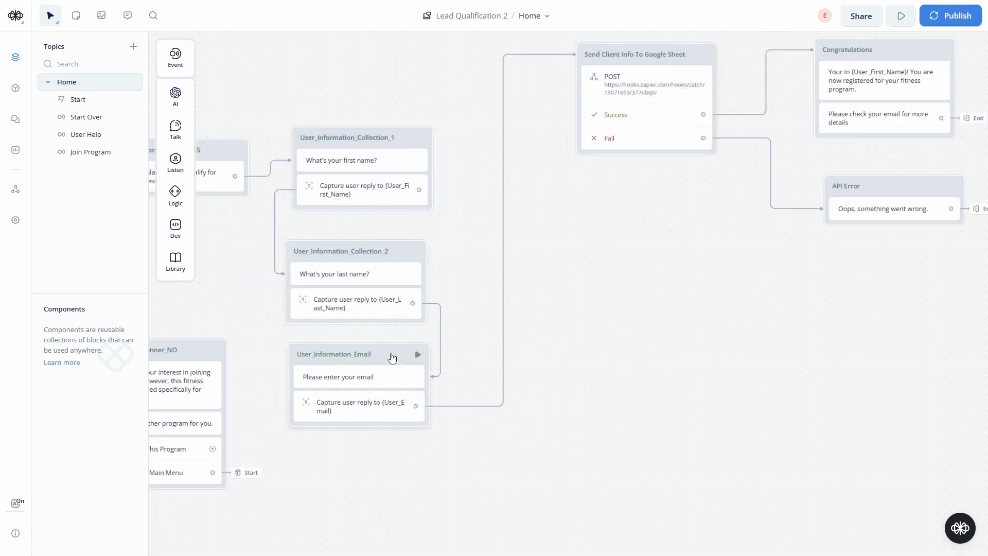
scroll(595, 388, "right", 5)
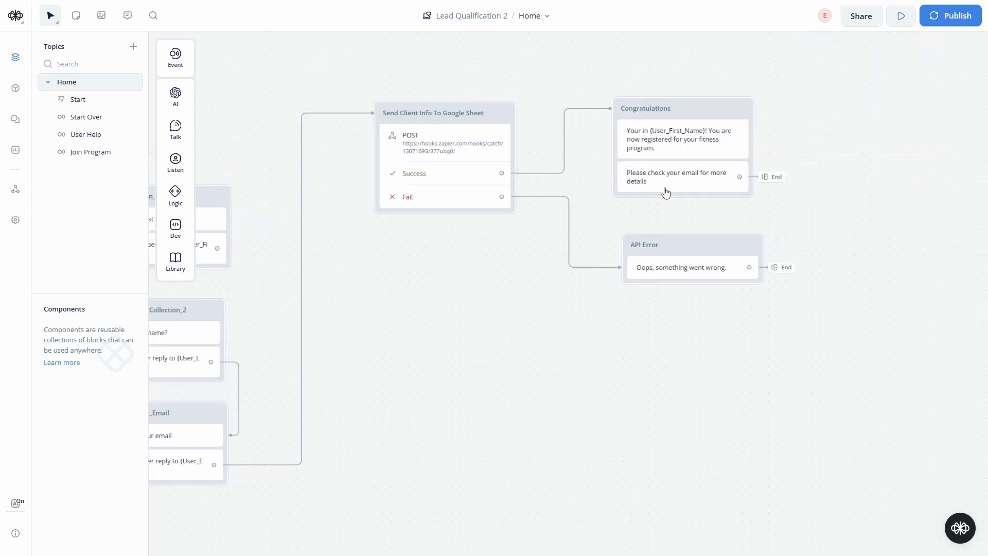
left_click_drag(719, 247, 707, 239)
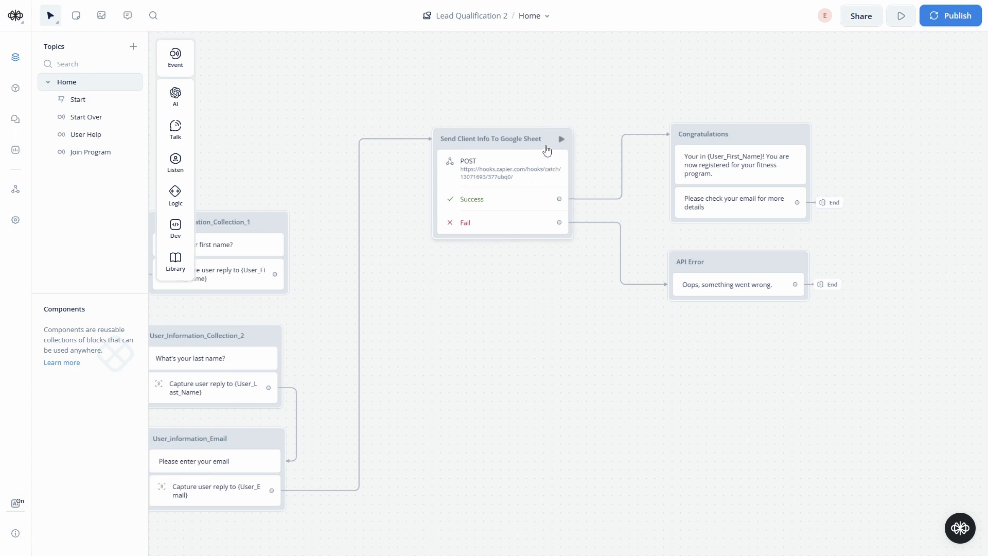
left_click_drag(548, 146, 535, 143)
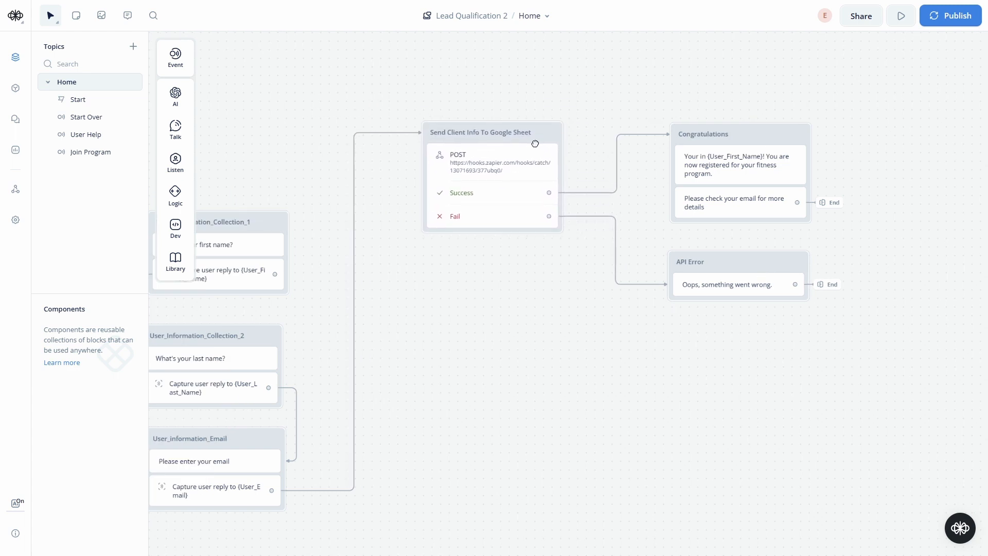
left_click(520, 163)
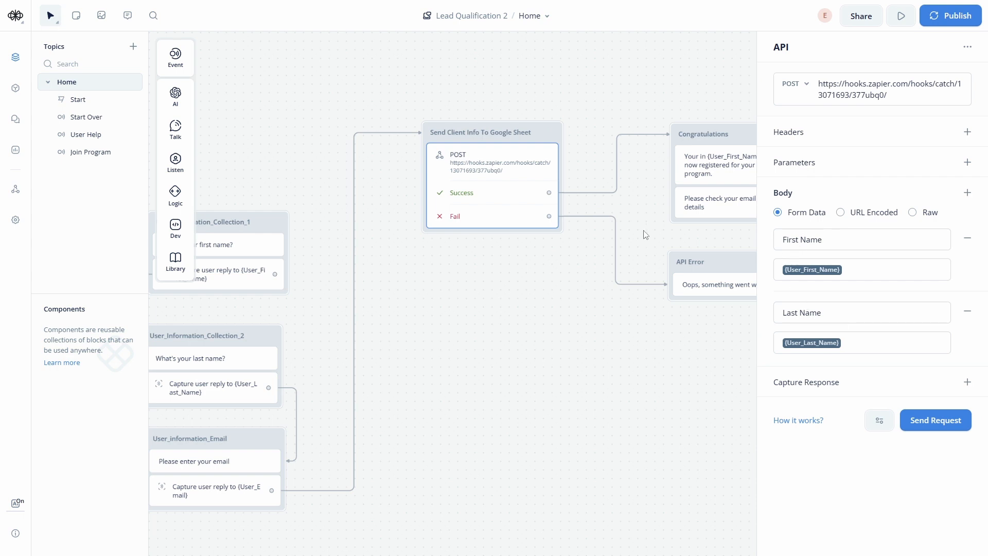
- Add an Email key to the request body with the value {User_Email}
left_click(966, 193)
left_click(855, 396)
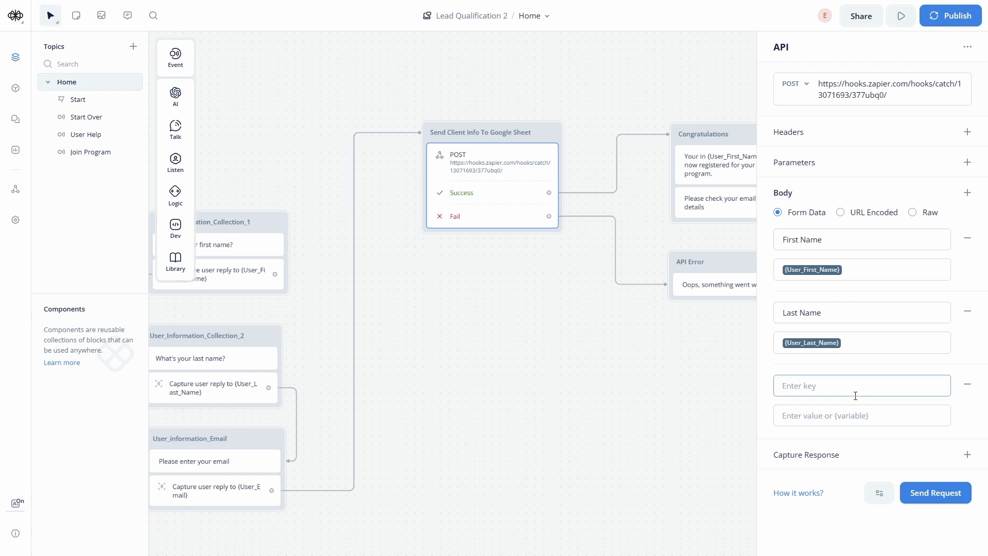
type("Email")
key("Tab")
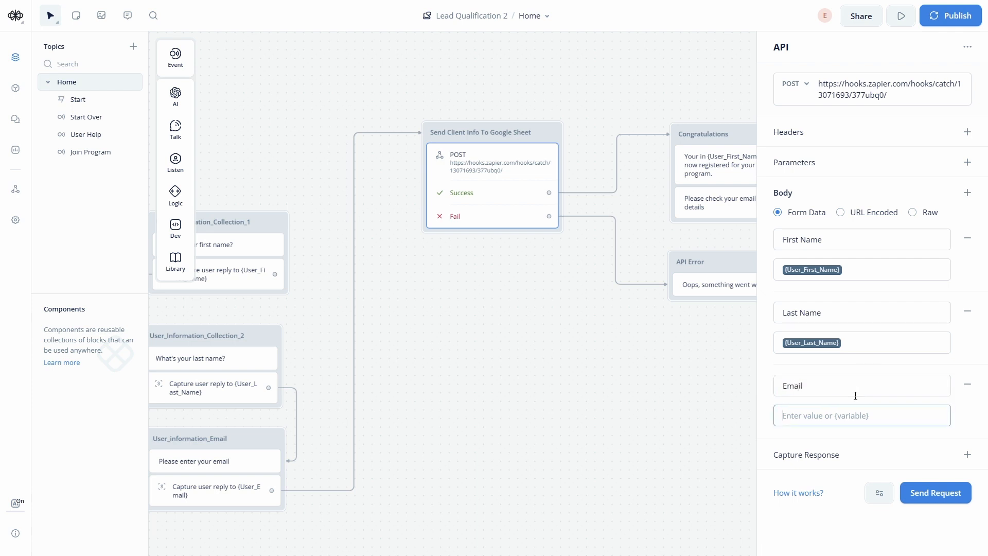
type("{user")
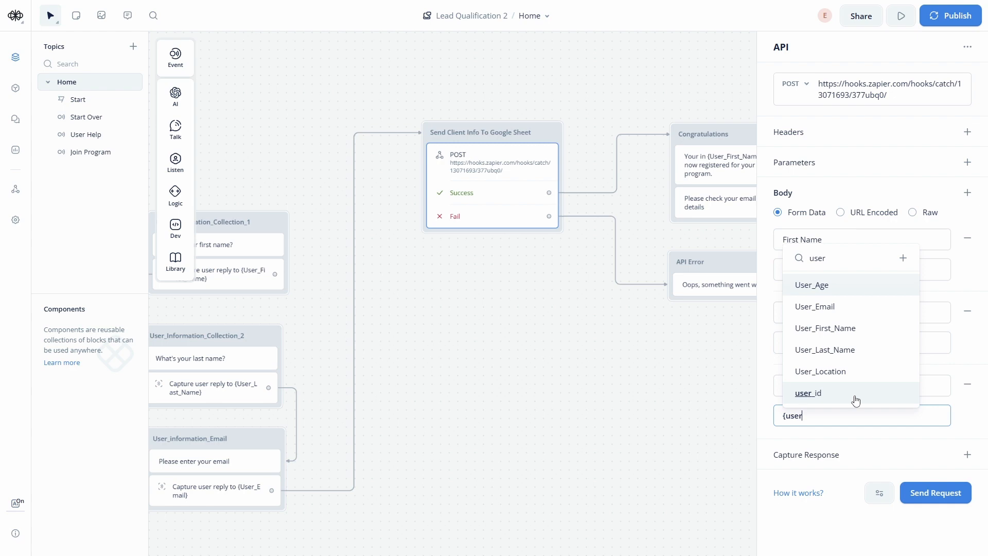
left_click(839, 309)
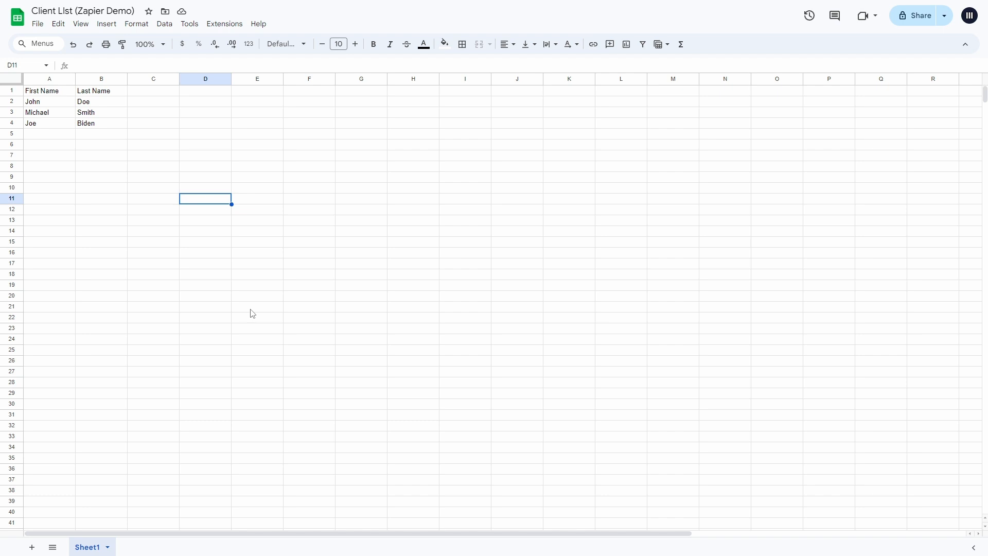
- Enter the header Email in cell C1 of the Client List sheet
left_click(145, 80)
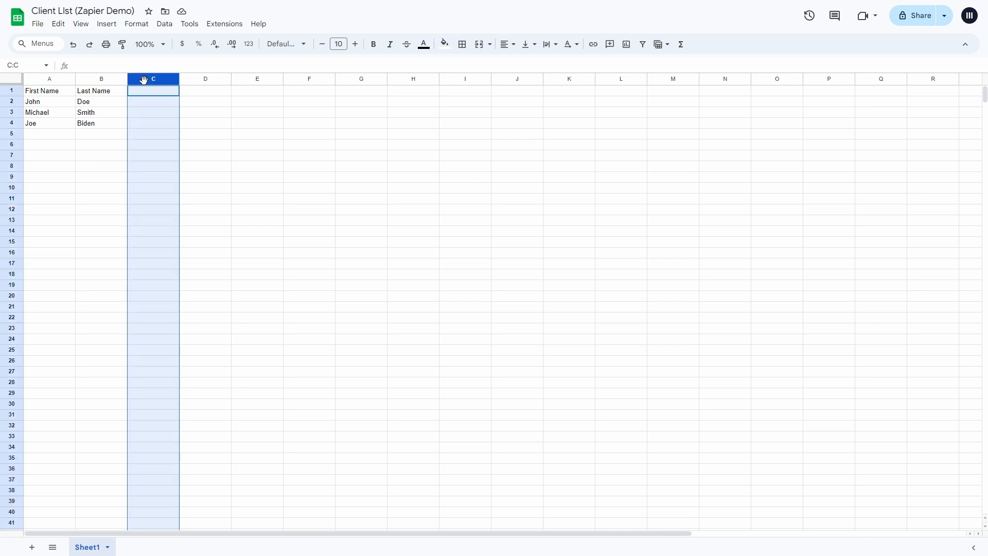
left_click(206, 103)
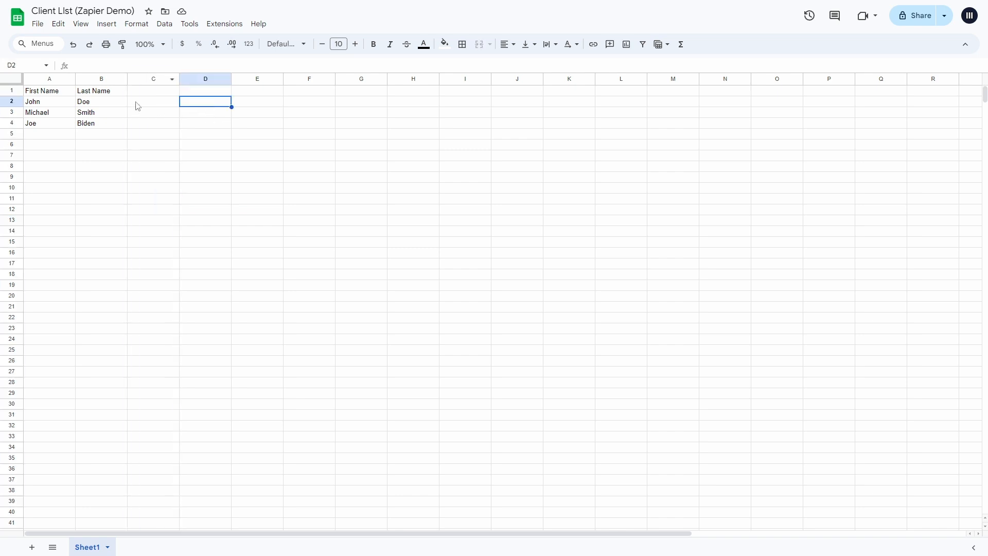
left_click(132, 91)
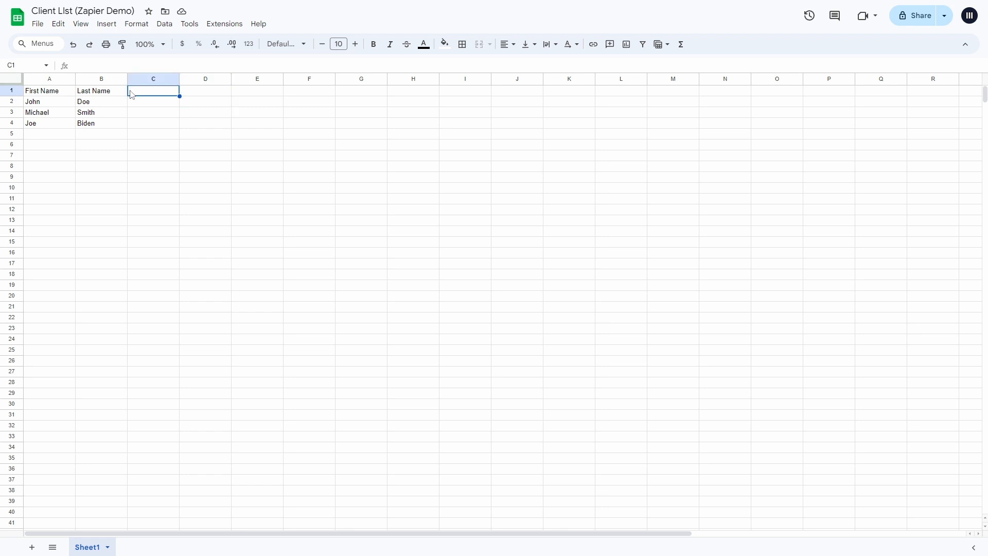
type("Email")
key("Return")
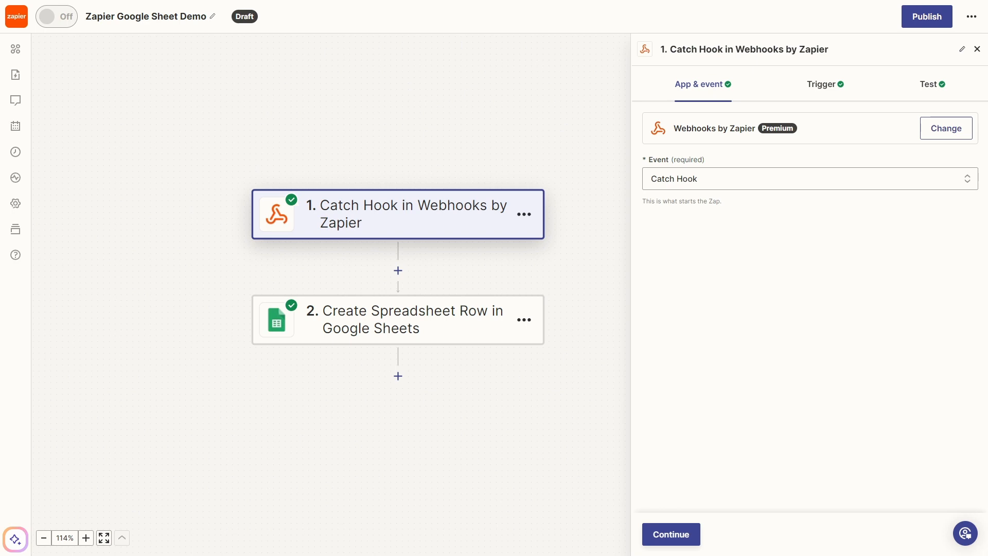
- Map the Create Spreadsheet Row step's Email field to the webhook's 1. Email value
left_click_drag(454, 401, 400, 394)
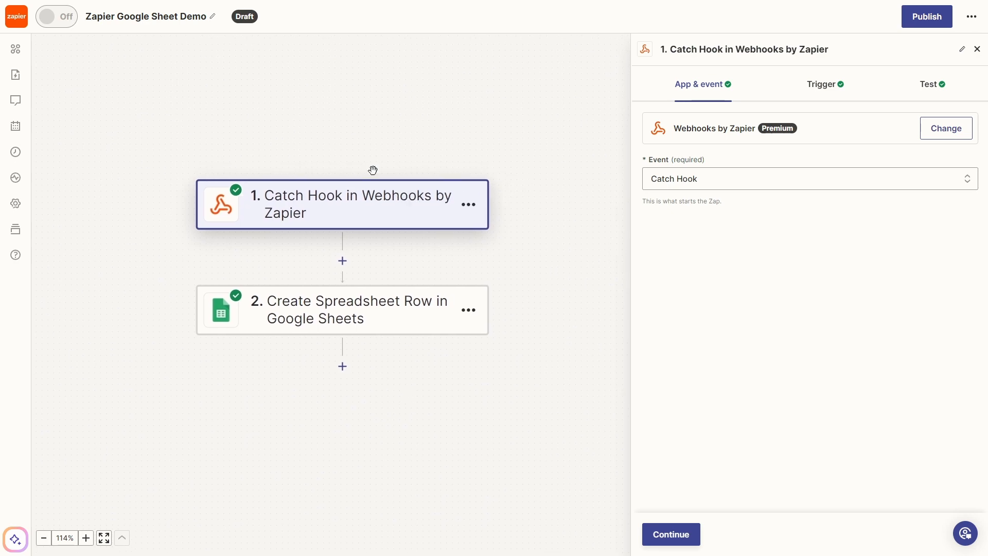
left_click(351, 324)
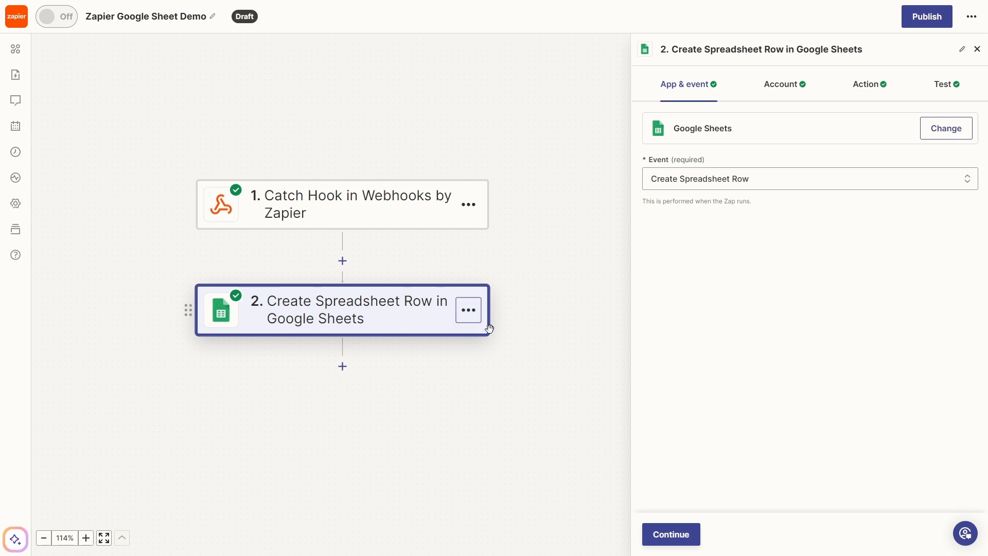
left_click(877, 90)
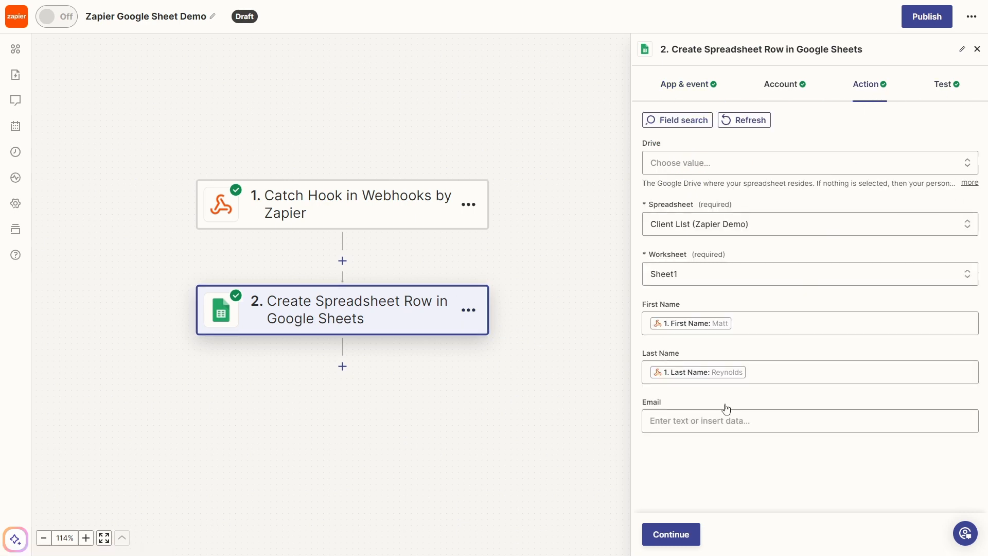
left_click(660, 421)
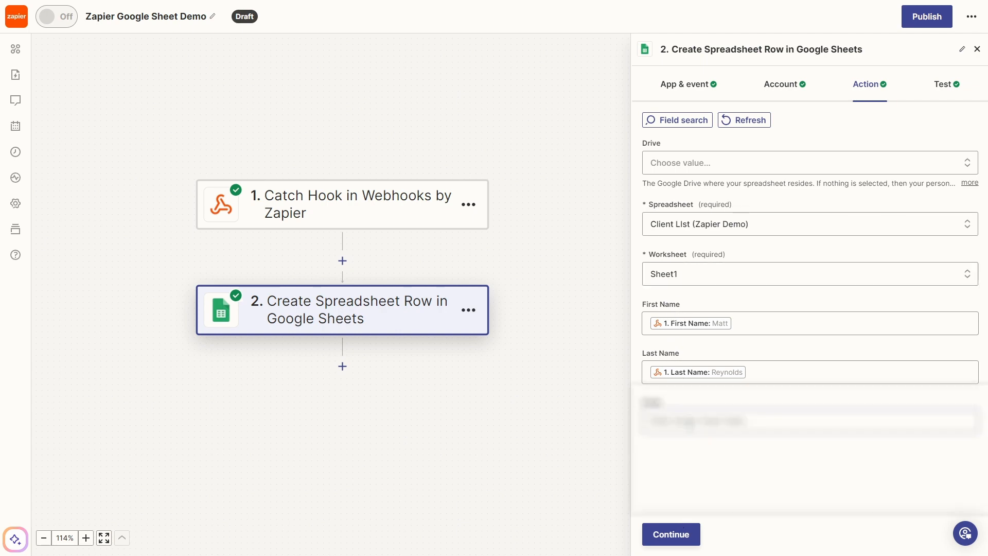
left_click(690, 421)
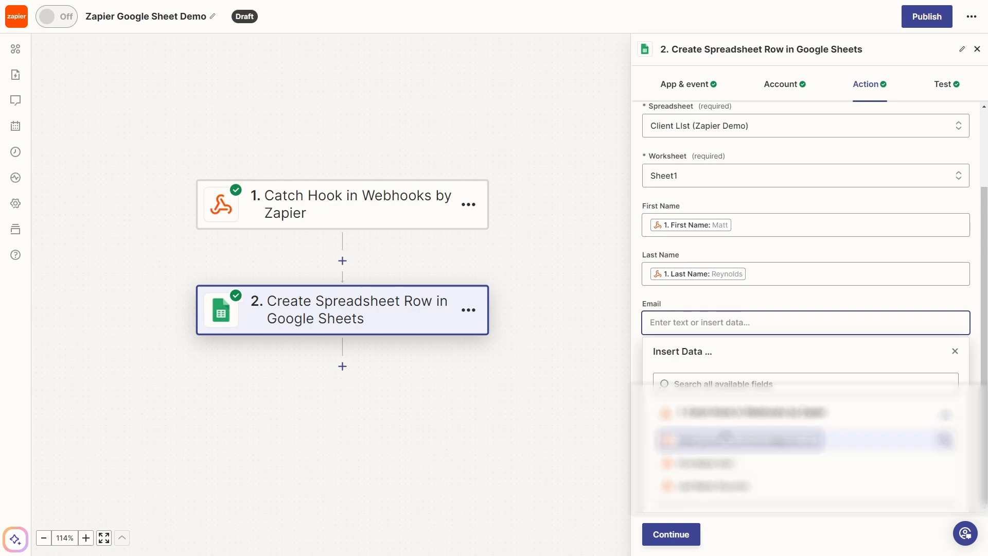
left_click(723, 438)
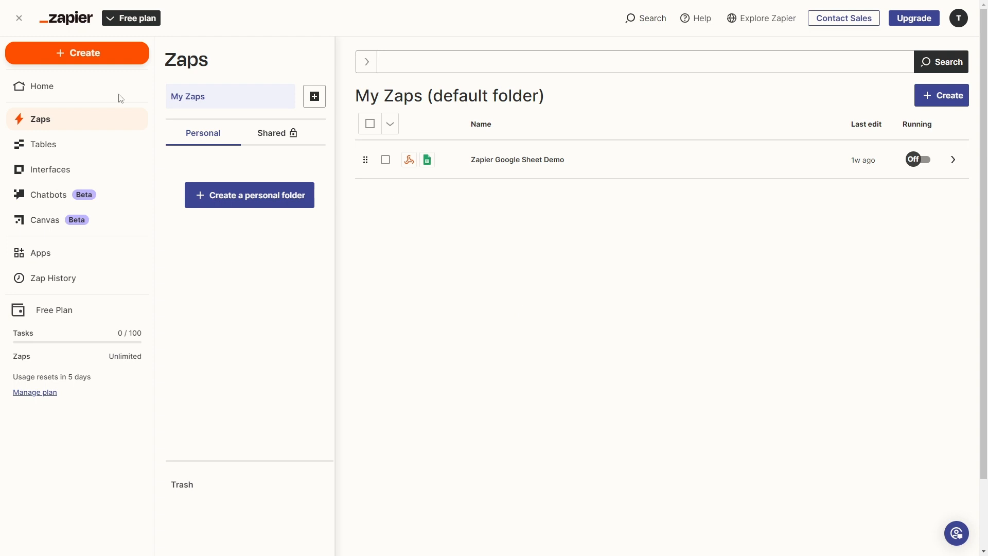
- Create a new Zap triggered by Webhooks by Zapier with the Catch Hook event
left_click(86, 54)
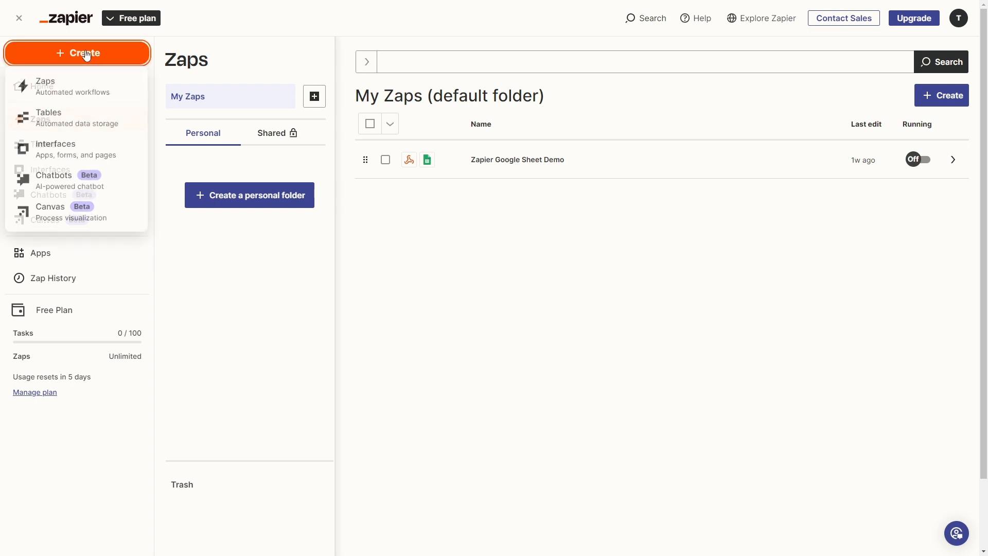
left_click(85, 92)
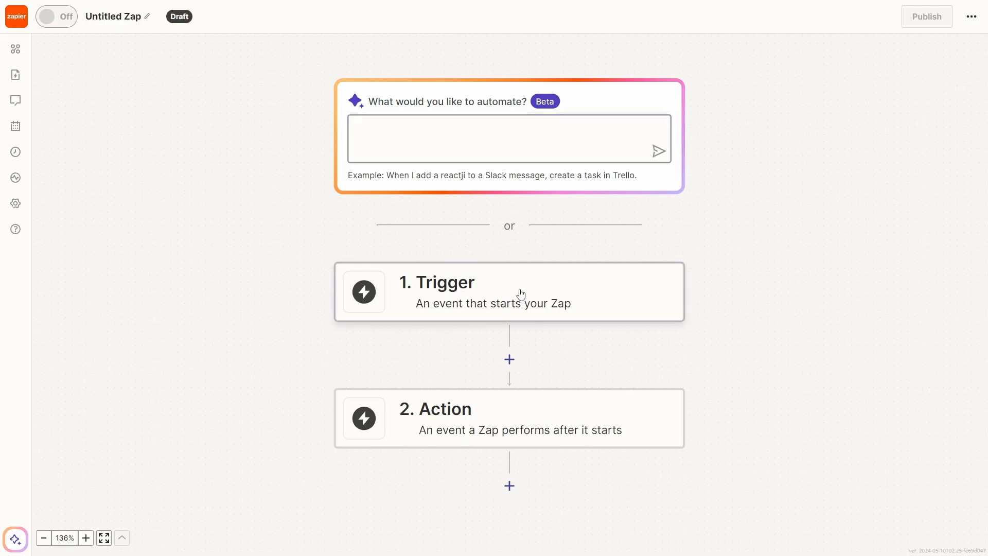
left_click(520, 291)
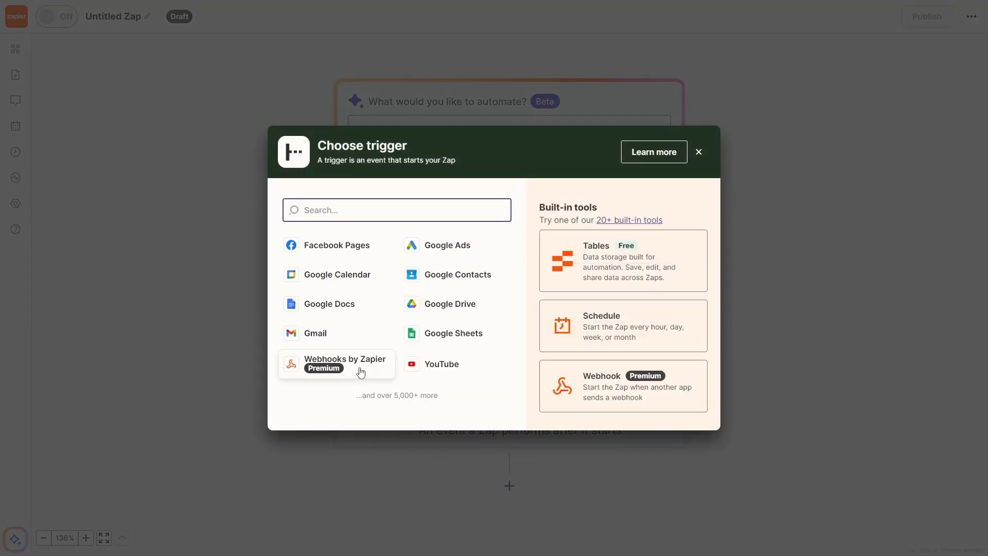
left_click(360, 370)
left_click(766, 180)
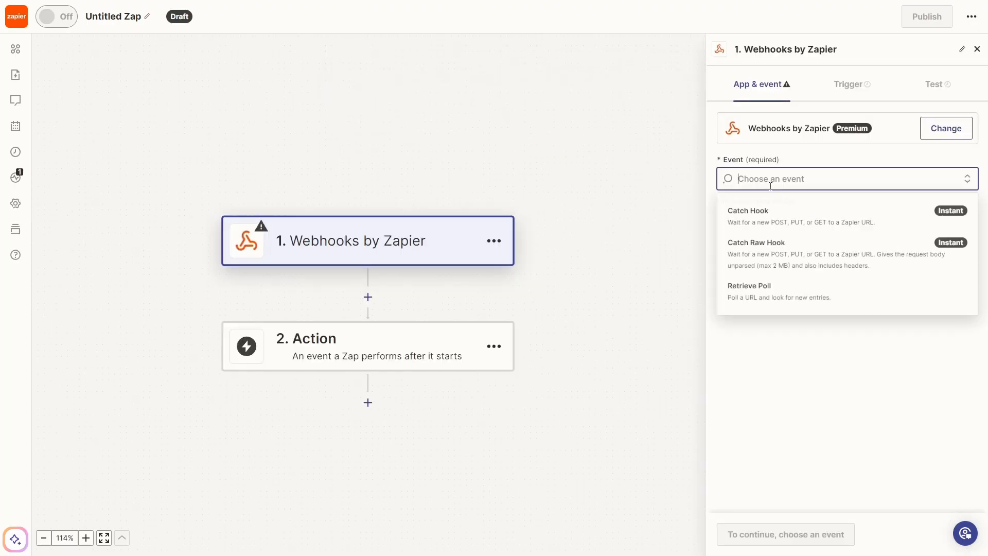
left_click(780, 216)
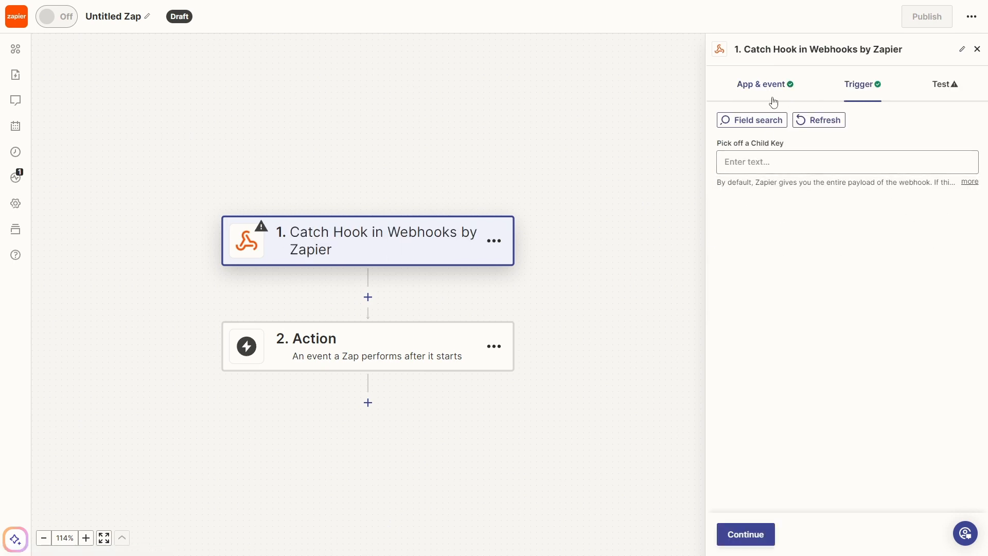
- Add the Zap's action step and search the app picker for 'email' then 'outlook', then clear it
left_click(765, 83)
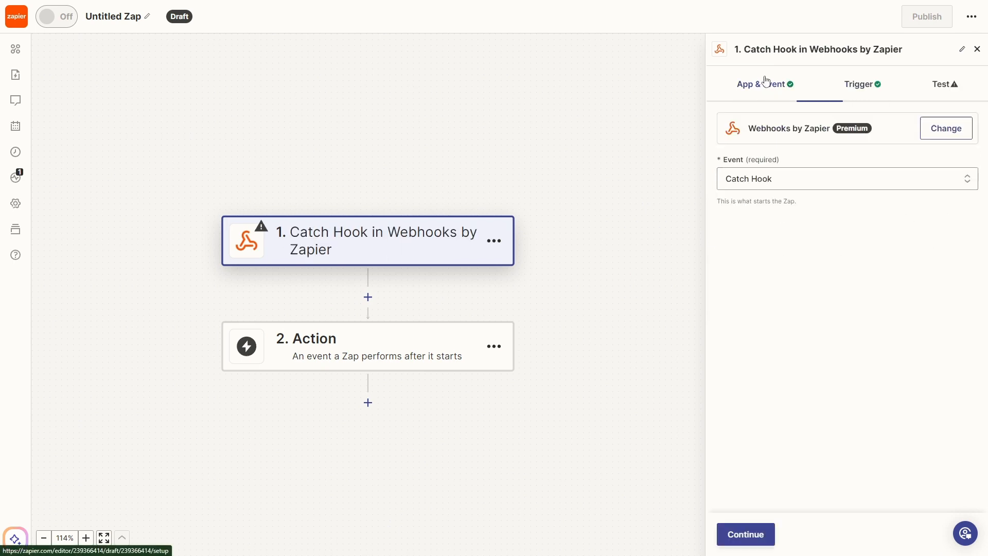
left_click(364, 360)
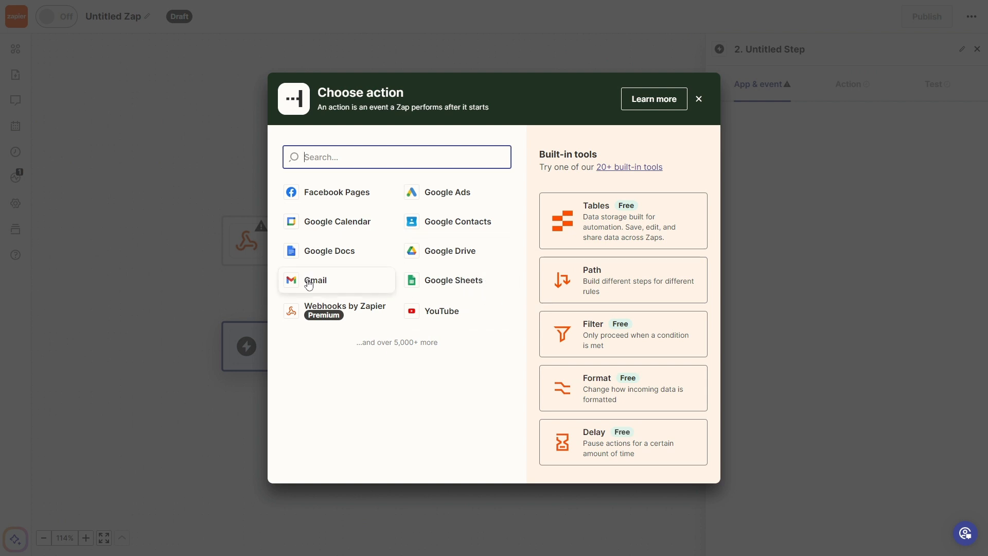
type("email")
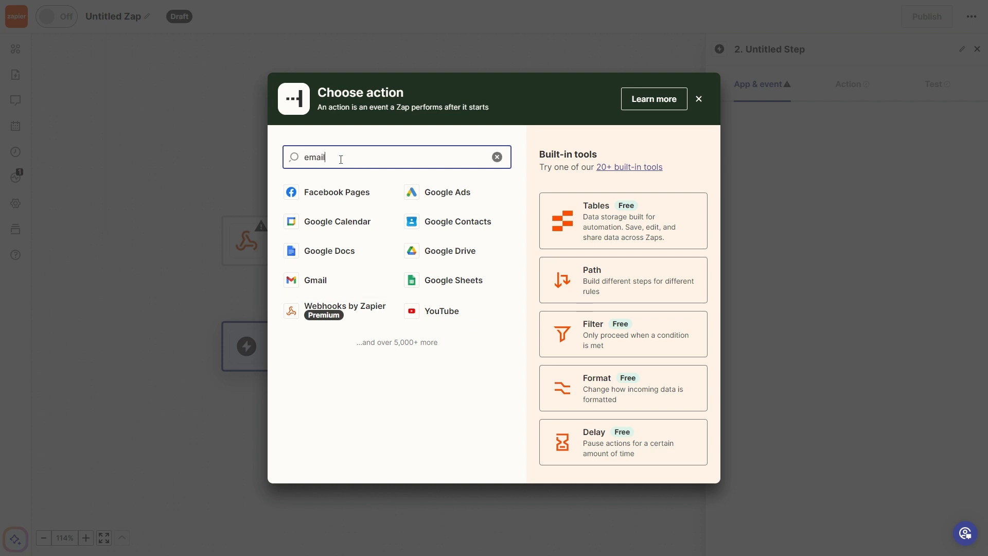
left_click_drag(511, 213, 413, 180)
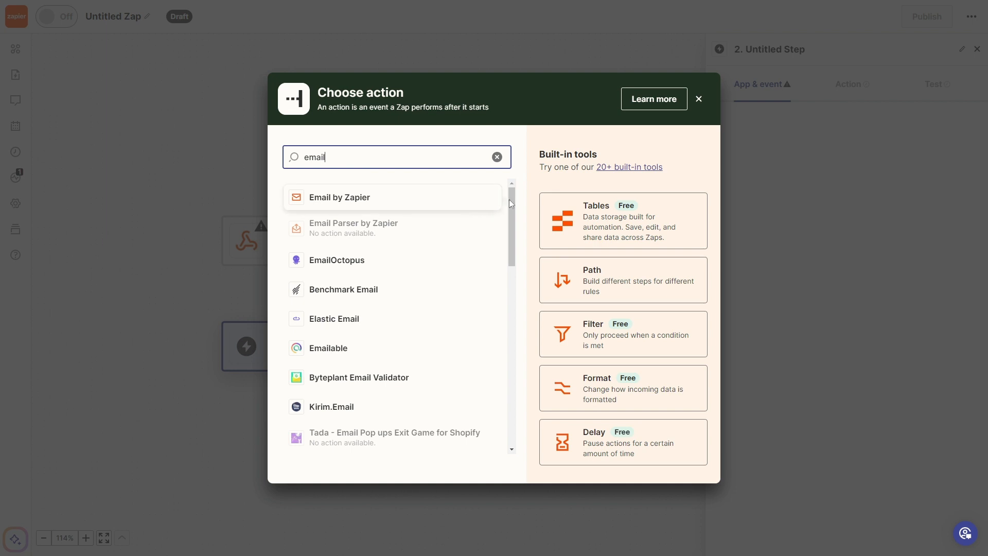
left_click_drag(511, 200, 540, 108)
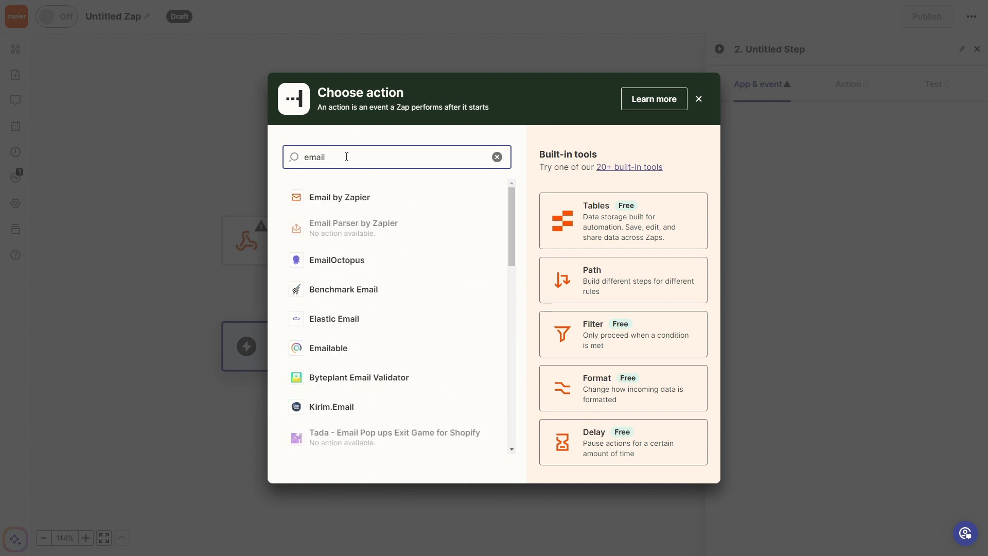
double_click(346, 156)
type("outlook")
left_click(497, 157)
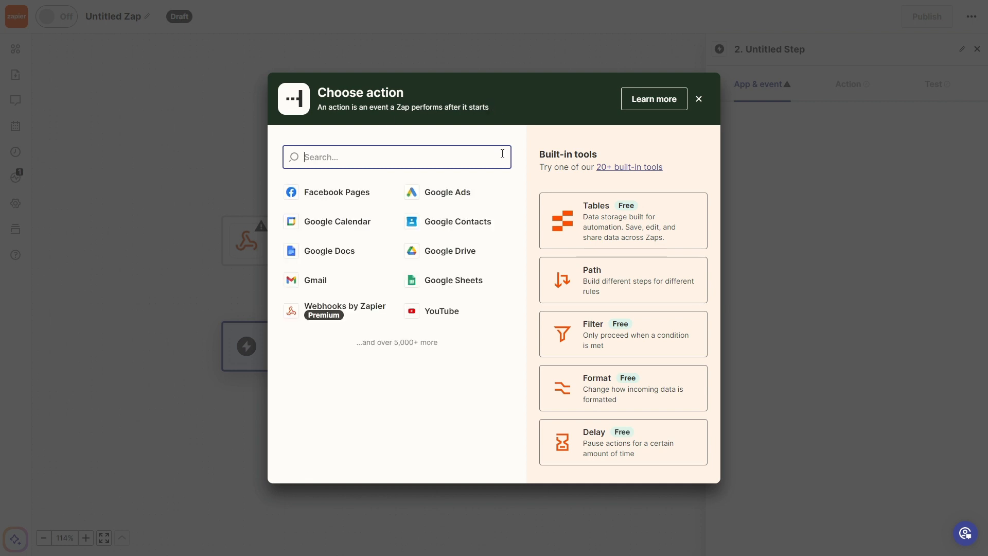
left_click(352, 291)
- Set the Gmail action event to Send Email and keep the connected Gmail account
left_click(856, 175)
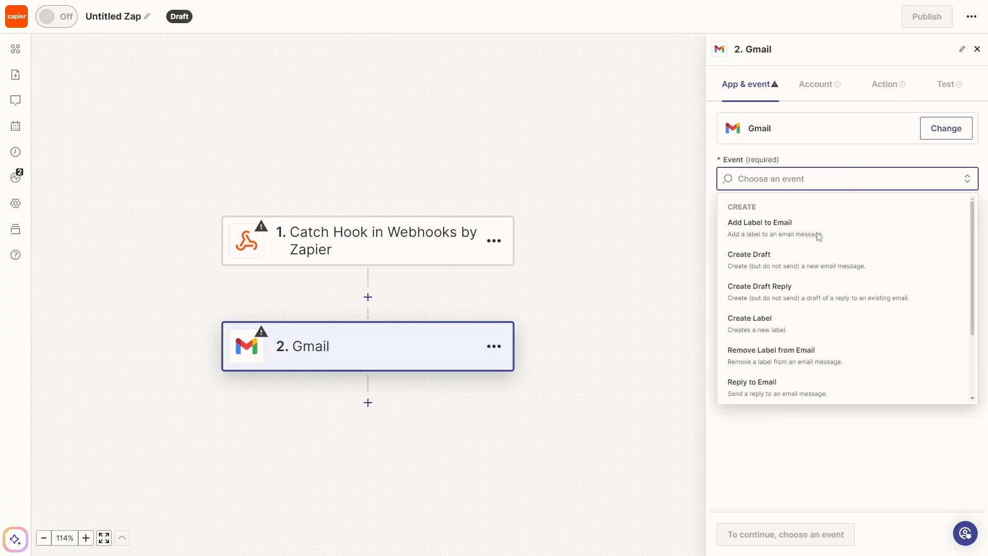
scroll(848, 242, "down", 2)
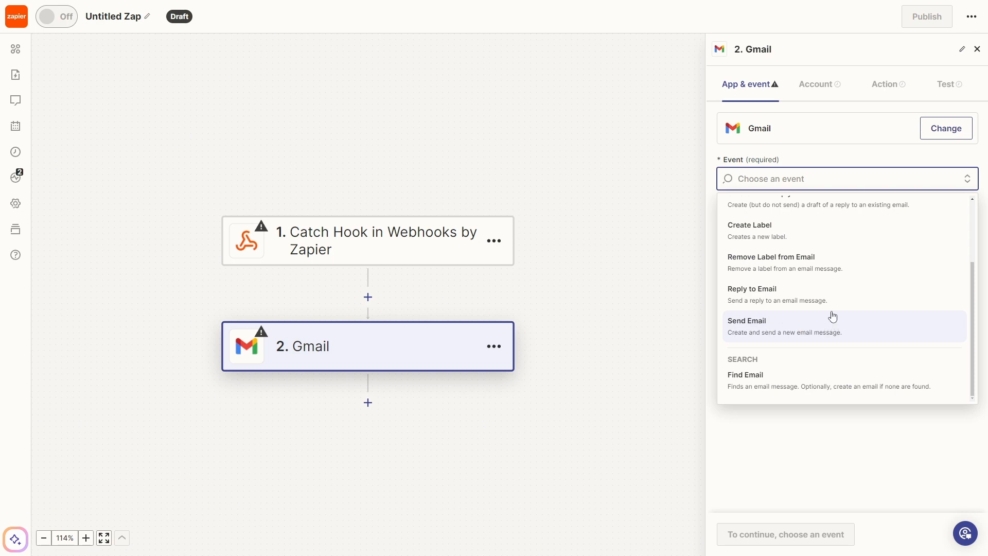
left_click(814, 324)
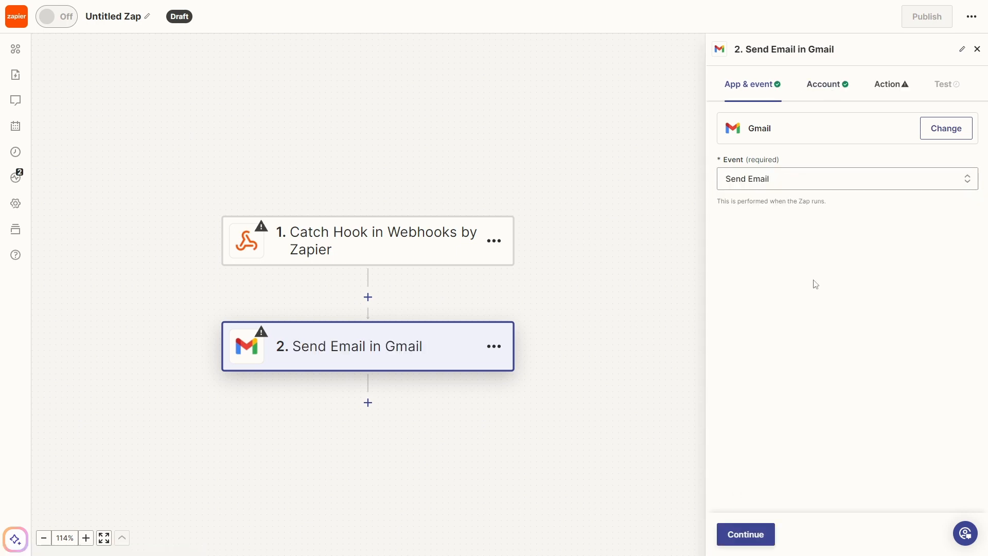
left_click(829, 86)
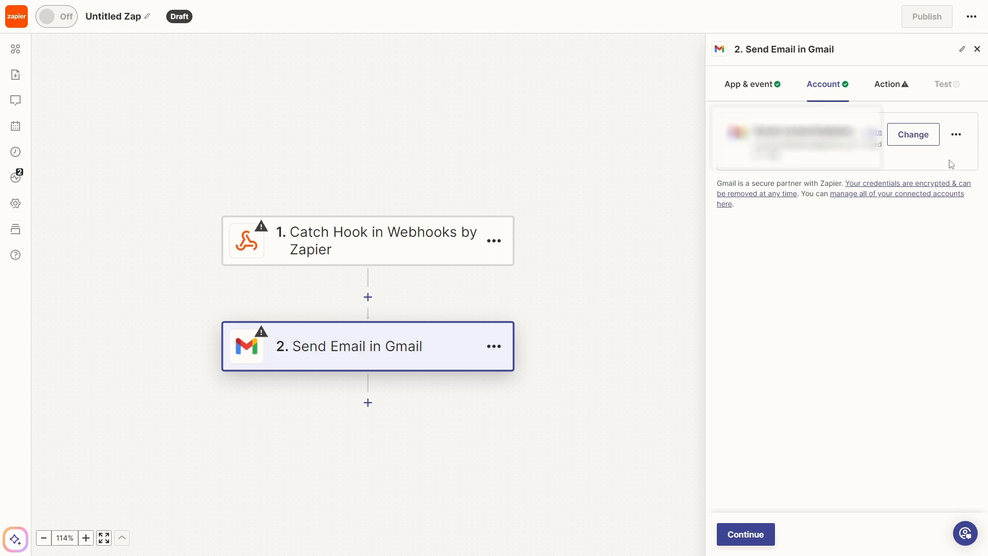
left_click(890, 85)
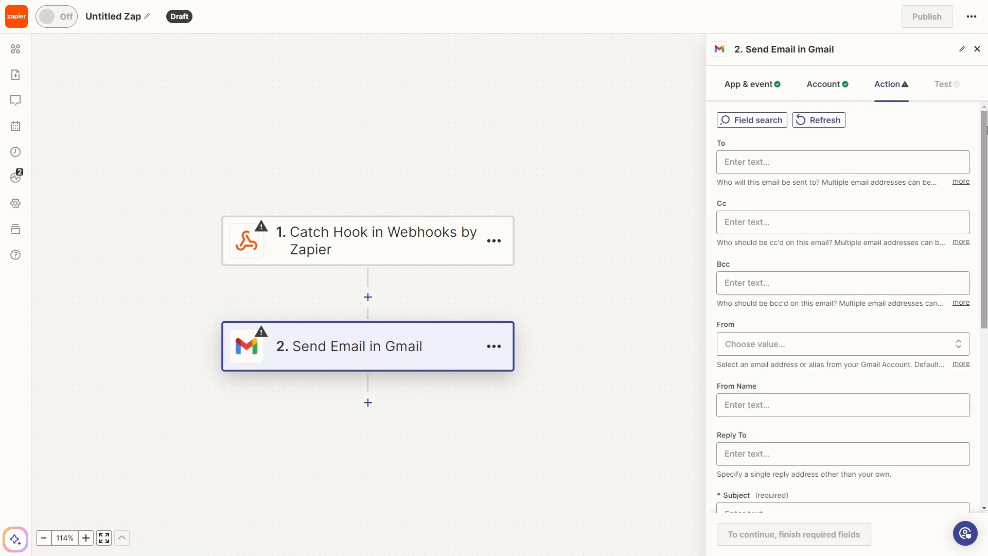
- Keep the email's Body Type as plain text and check the attachments field
scroll(844, 308, "down", 5)
scroll(802, 206, "up", 5)
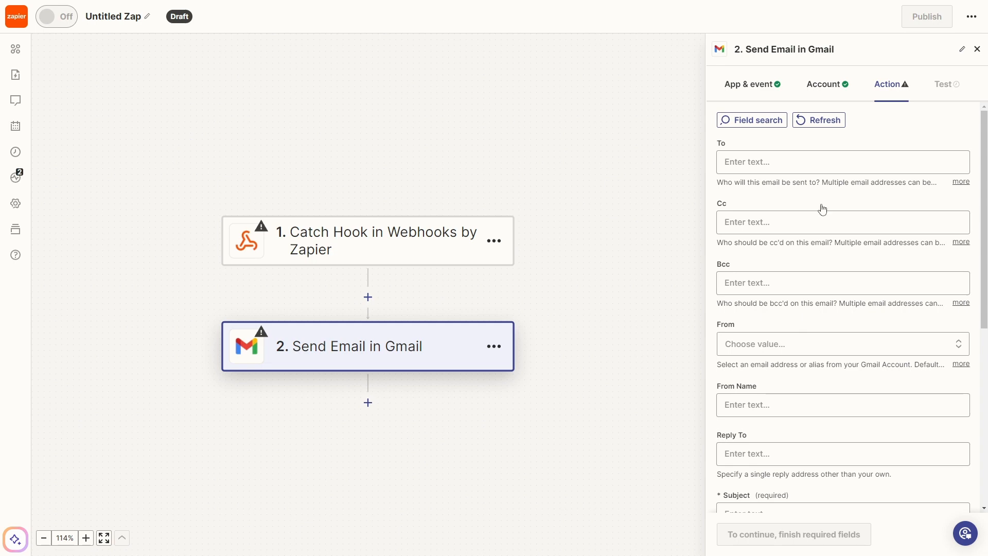
scroll(823, 211, "down", 4)
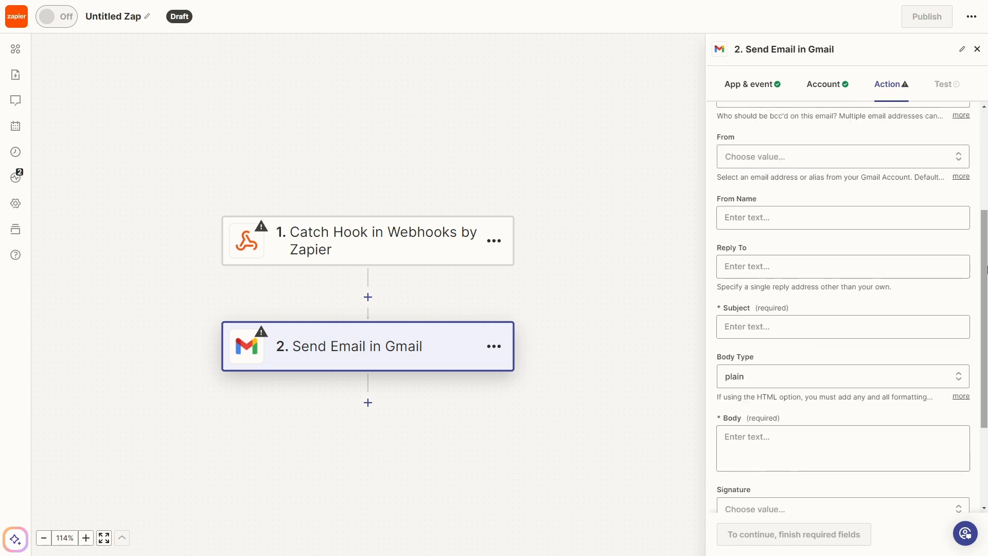
scroll(718, 123, "down", 3)
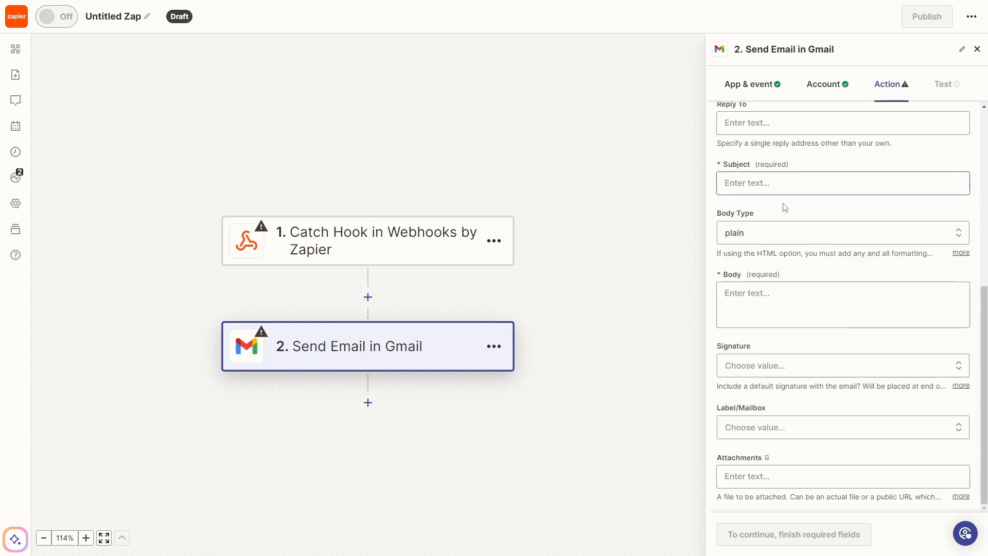
left_click(803, 238)
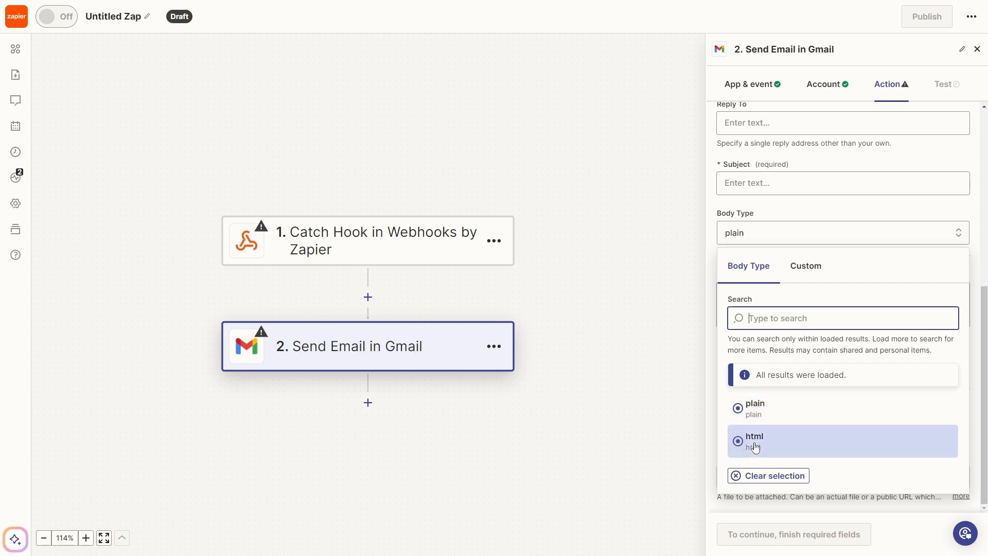
left_click(768, 410)
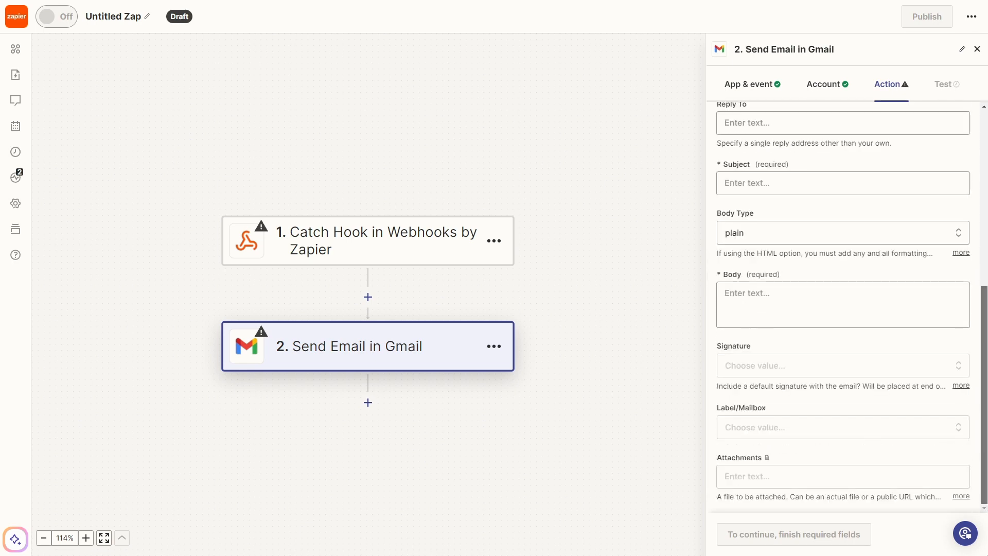
left_click(768, 478)
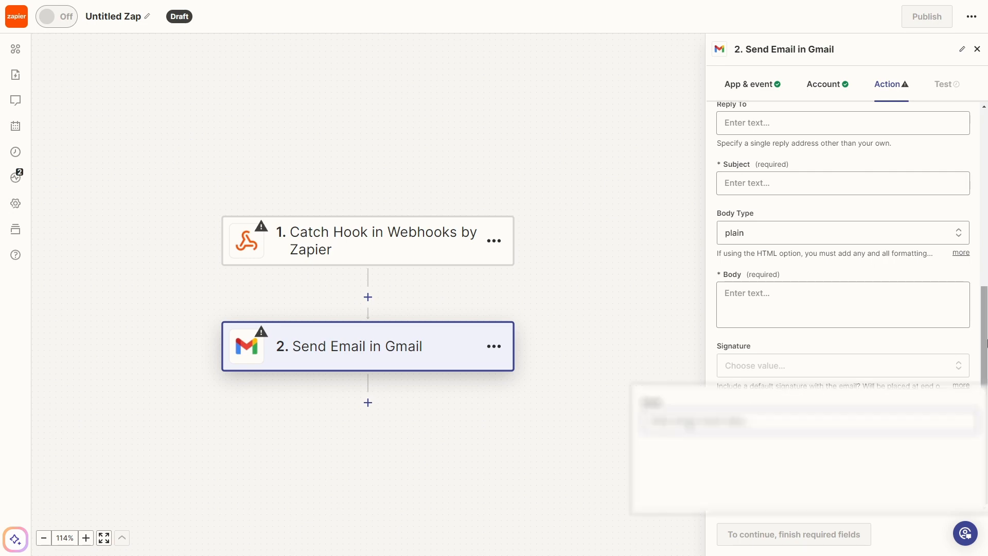
left_click_drag(987, 327, 987, 294)
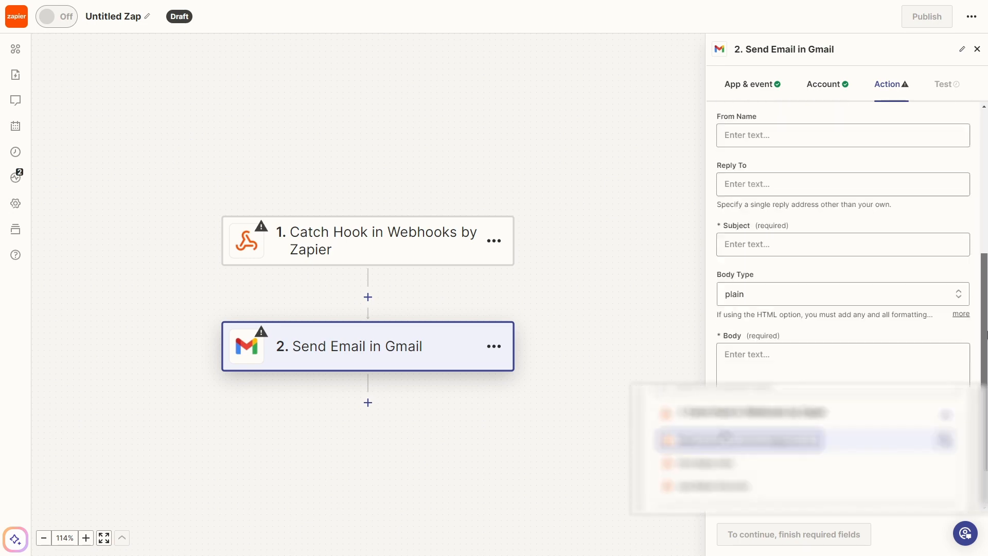
left_click(723, 437)
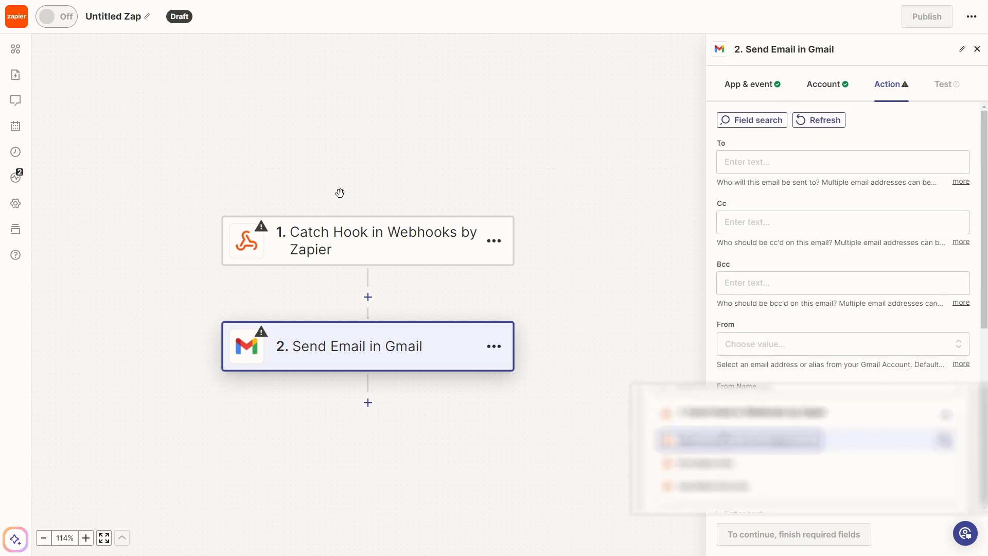
- Copy the Catch Hook's webhook URL from its Test tab, then return to the Voiceflow flow
left_click(306, 238)
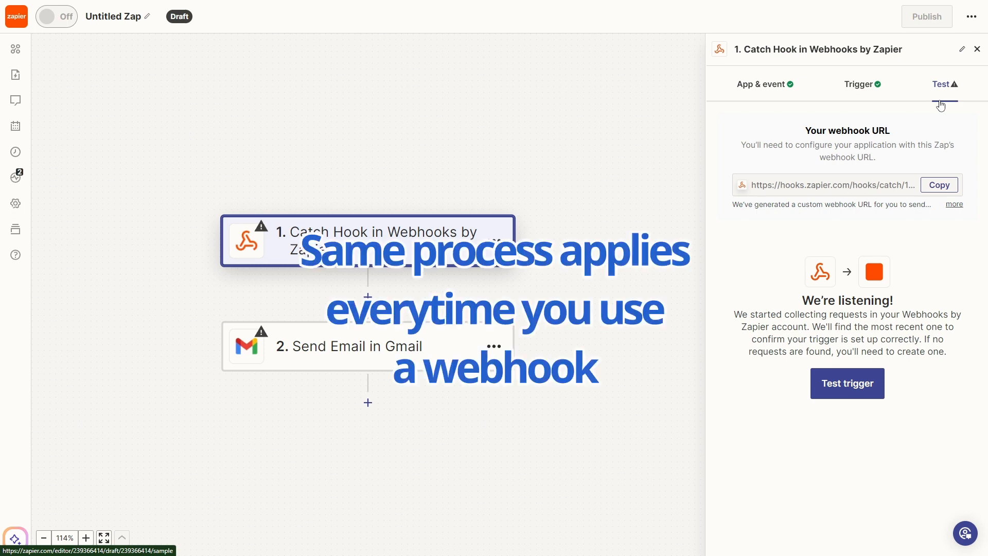
left_click(942, 187)
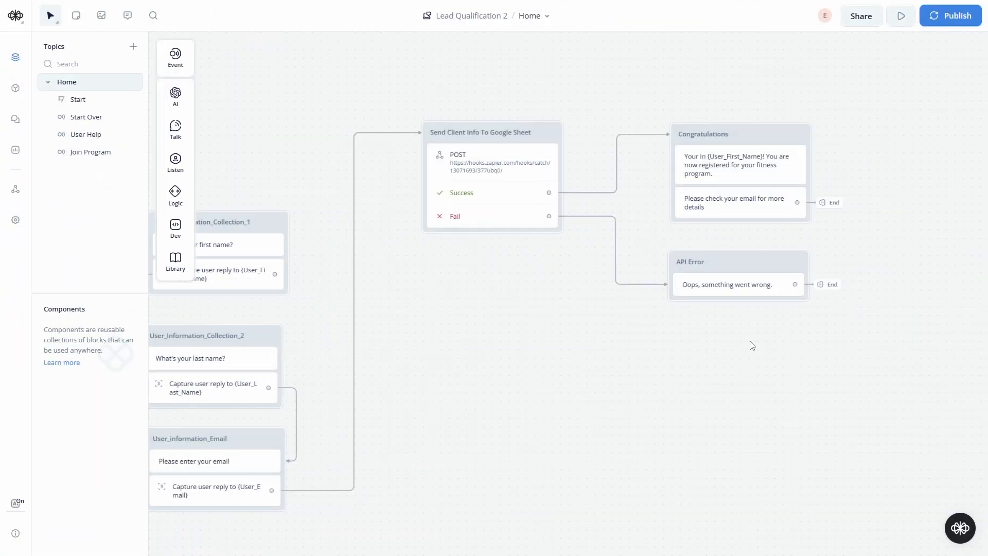
left_click_drag(750, 346, 646, 349)
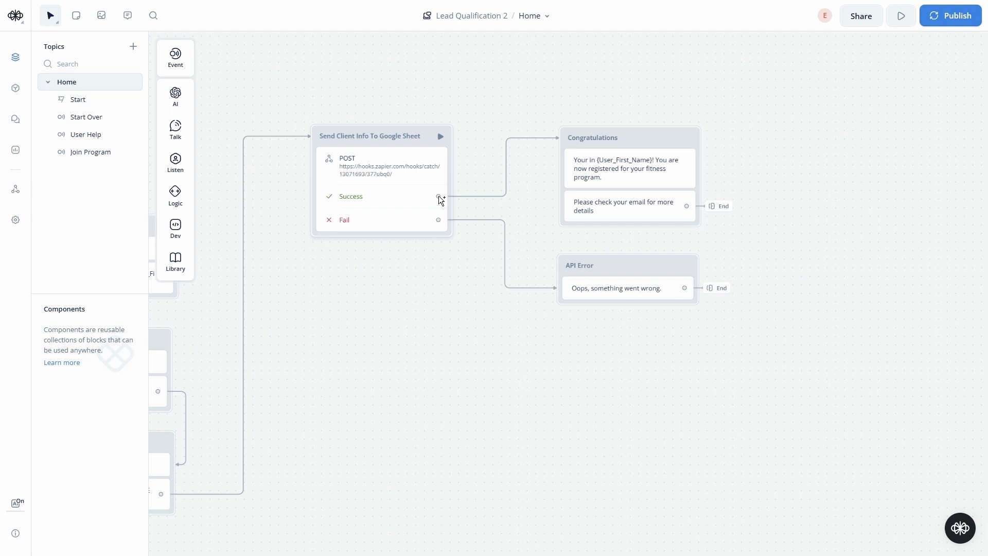
- Unlink the Success path from Congratulations, rearrange the blocks, and add a new API block there
left_click_drag(438, 195, 534, 163)
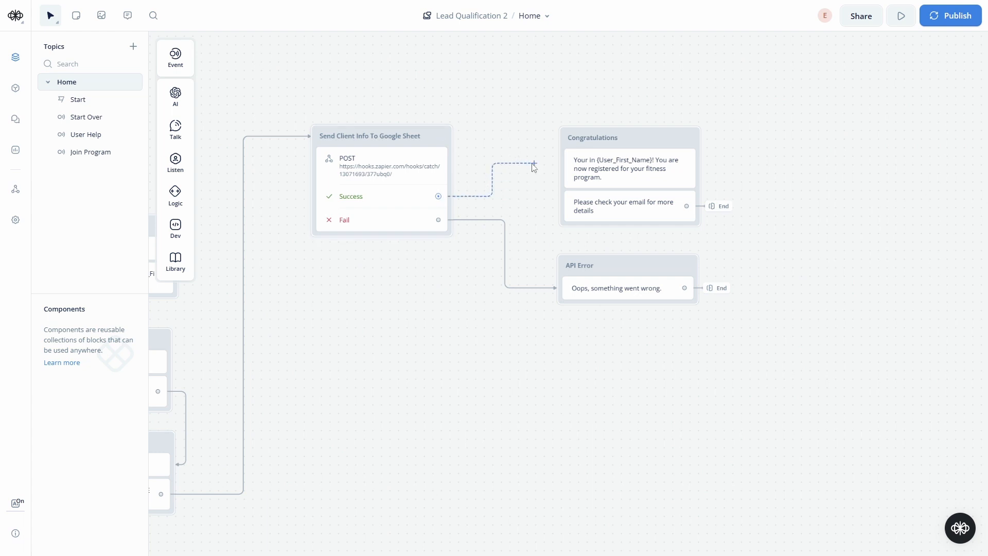
left_click(459, 247)
left_click(550, 288)
key("Delete")
left_click_drag(619, 269, 767, 383)
left_click_drag(657, 145, 829, 267)
left_click_drag(438, 196, 321, 299)
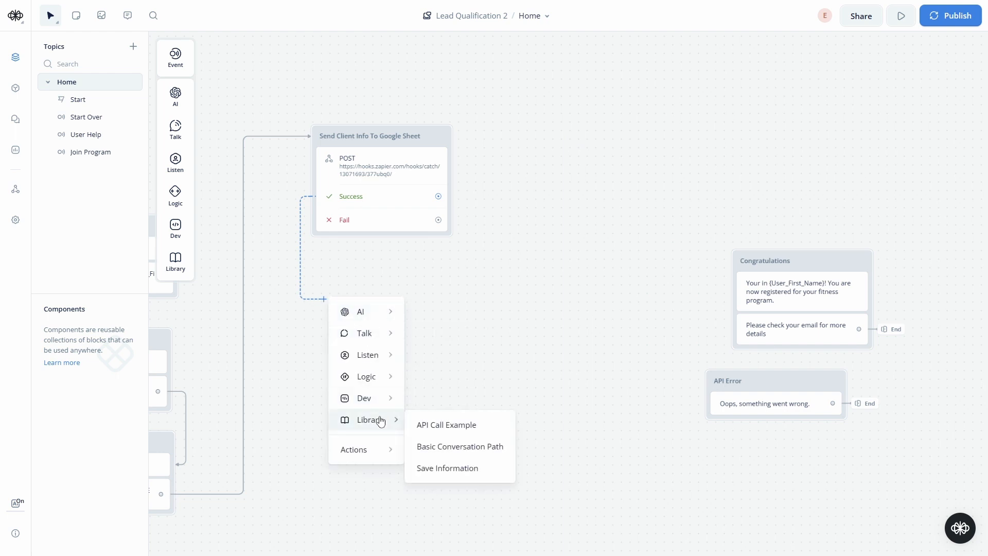
mouse_move(383, 404)
left_click(437, 425)
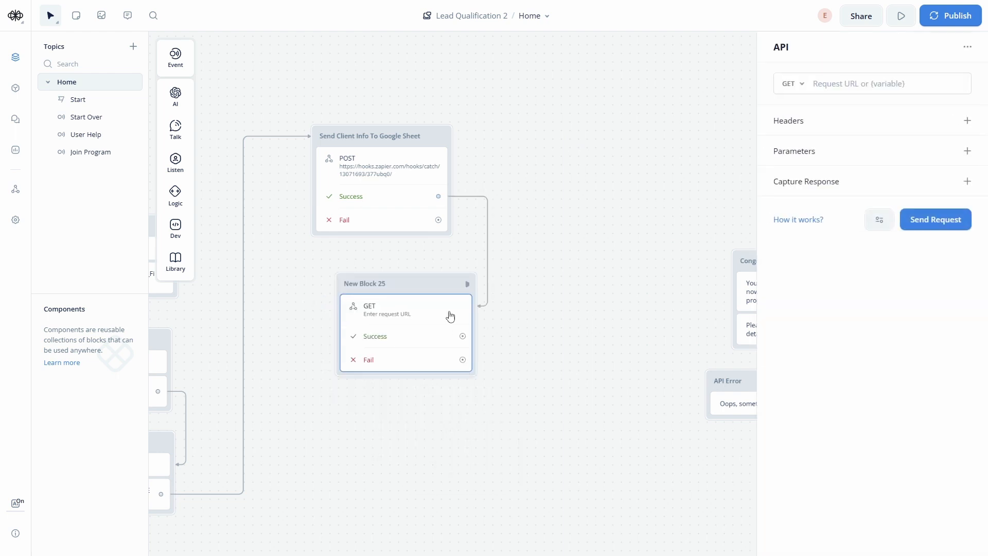
- Rename the new API block to 'Send Notification Email'
left_click(350, 282)
key("ctrl+a")
type("Send")
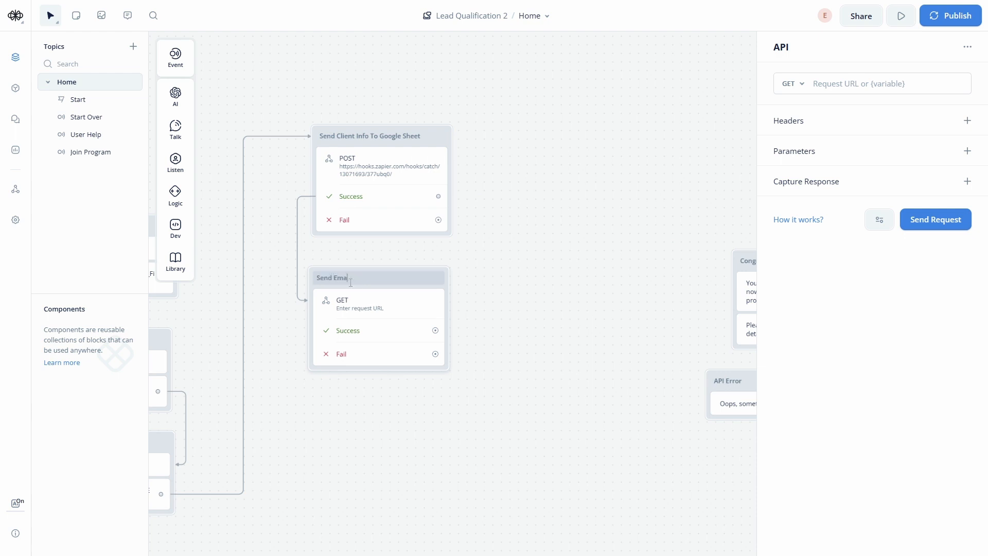
type(" Notification Email To User")
key("Return")
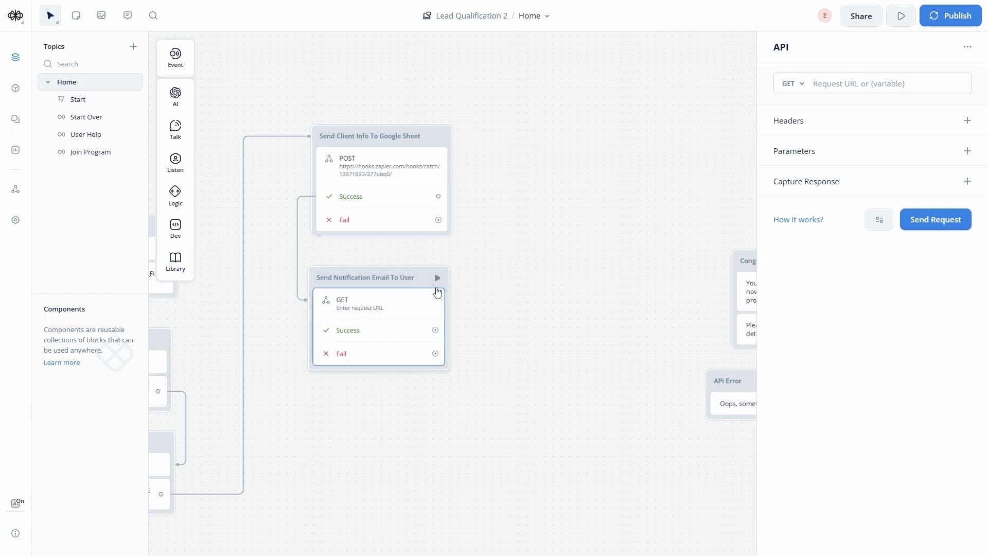
- Make the request a POST to the pasted Zapier webhook URL
left_click(799, 90)
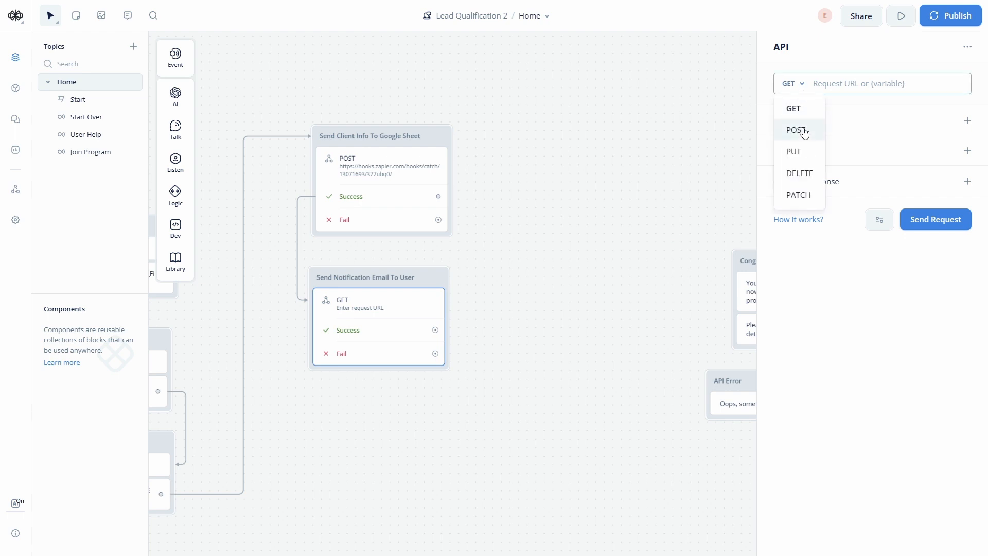
left_click(805, 131)
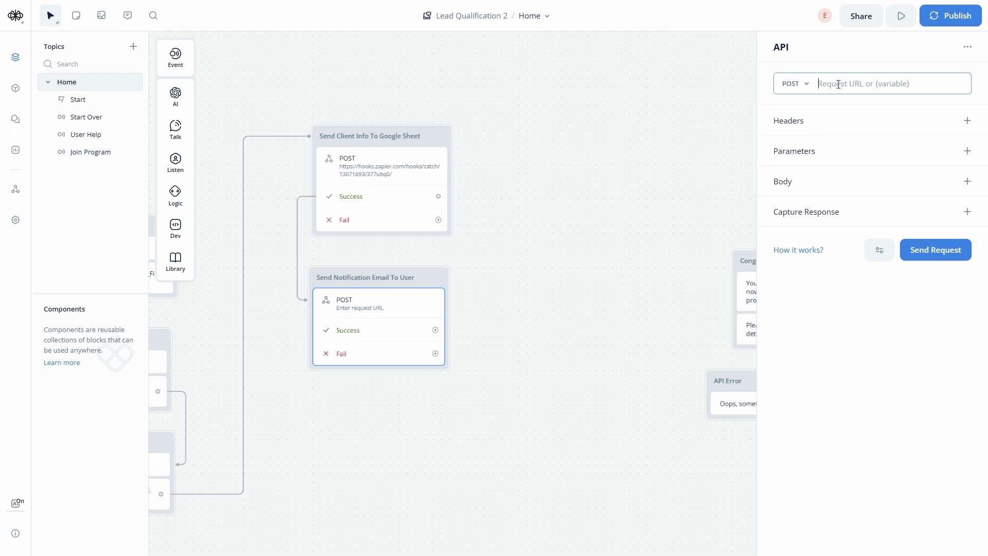
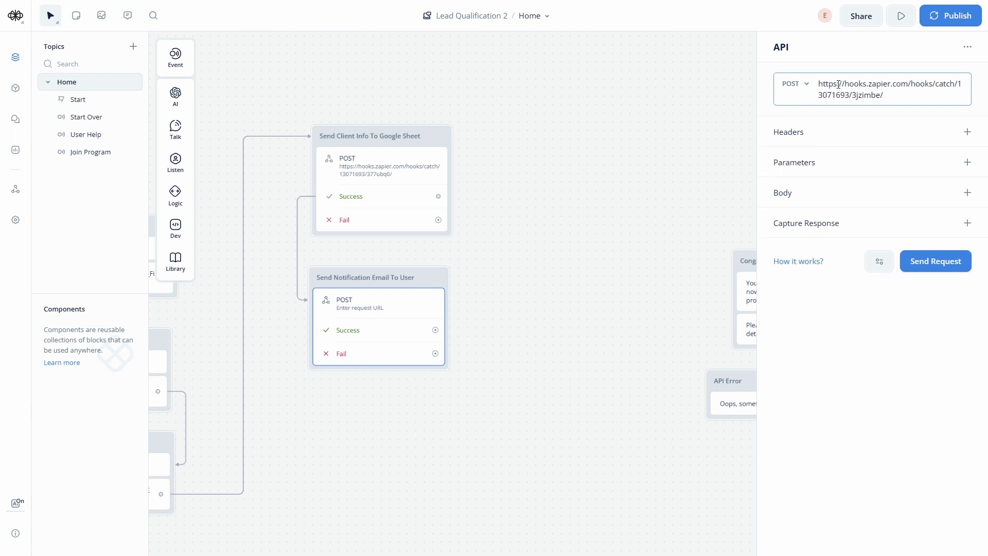
left_click(979, 100)
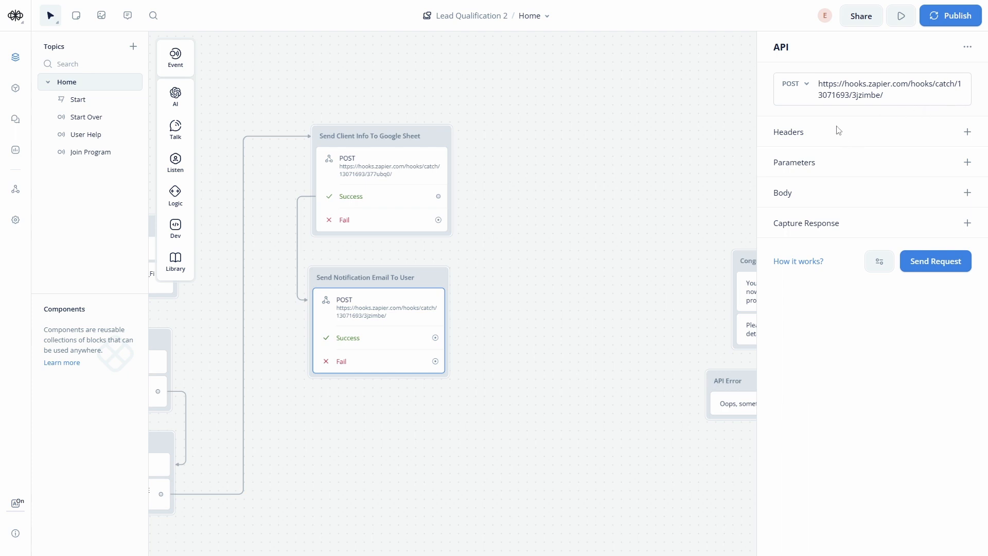
- Add a body field 'Email' with the value {User_Email} and close the API settings
left_click(967, 194)
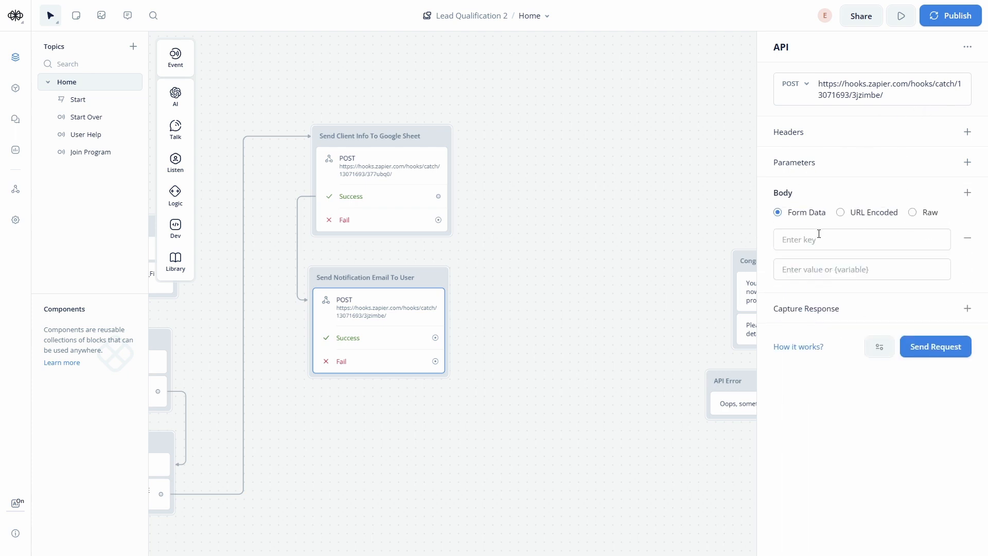
left_click(817, 250)
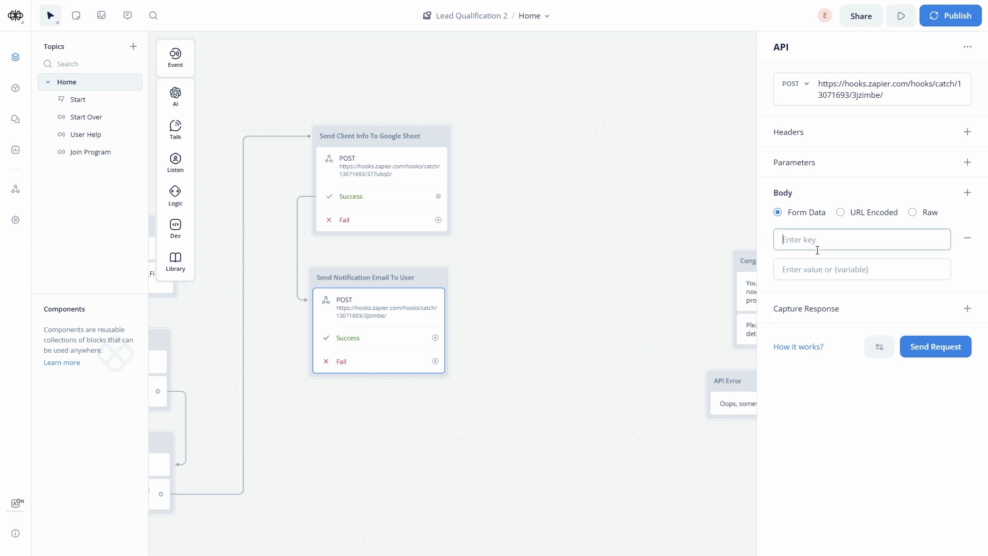
type("Email")
key("Tab")
type("{")
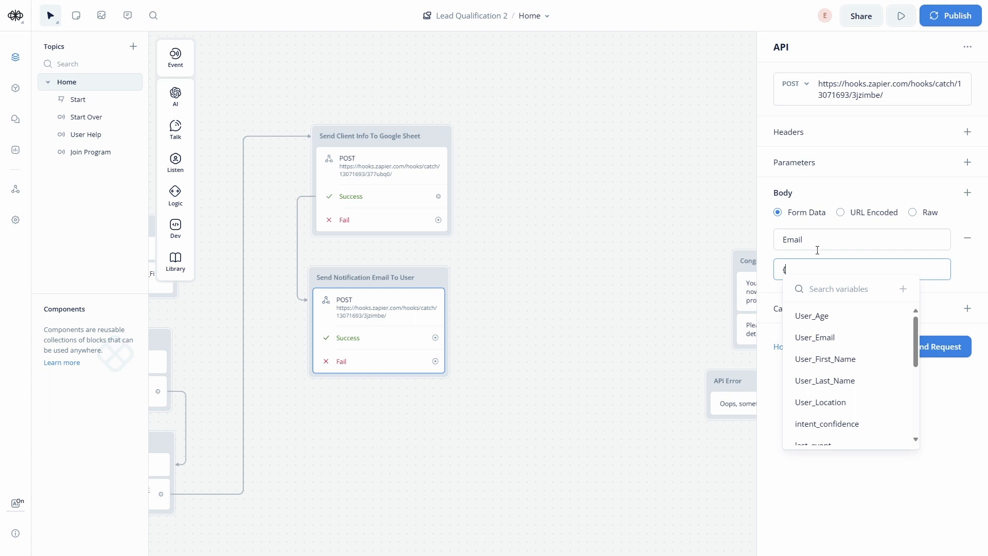
left_click(832, 337)
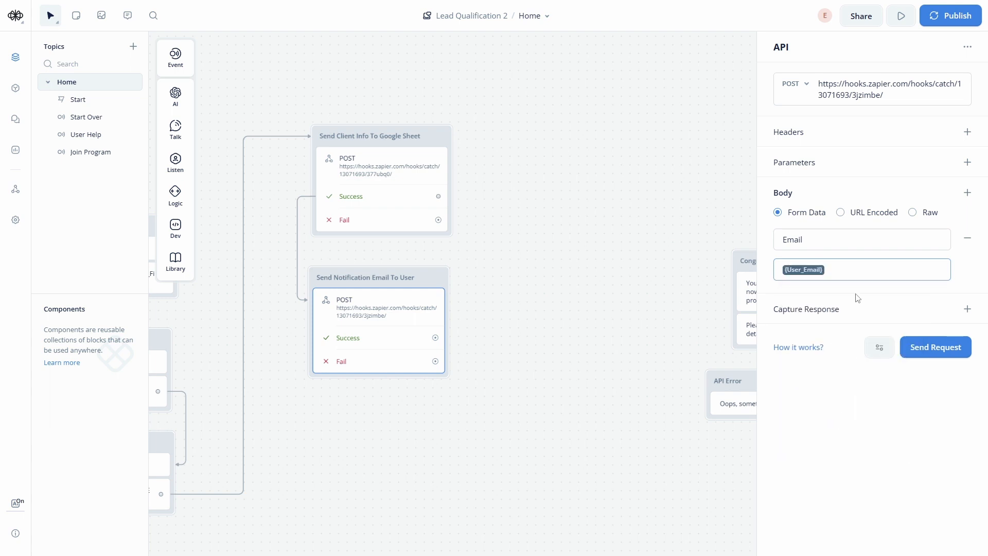
left_click(602, 286)
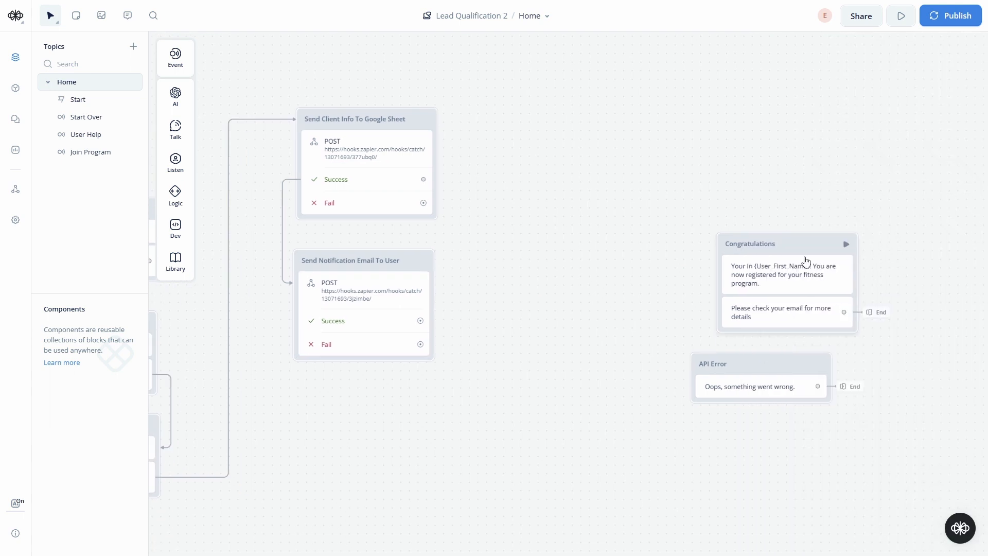
- Place Congratulations and API Error beside the email block and link Success and Fail to them
left_click_drag(805, 248, 629, 188)
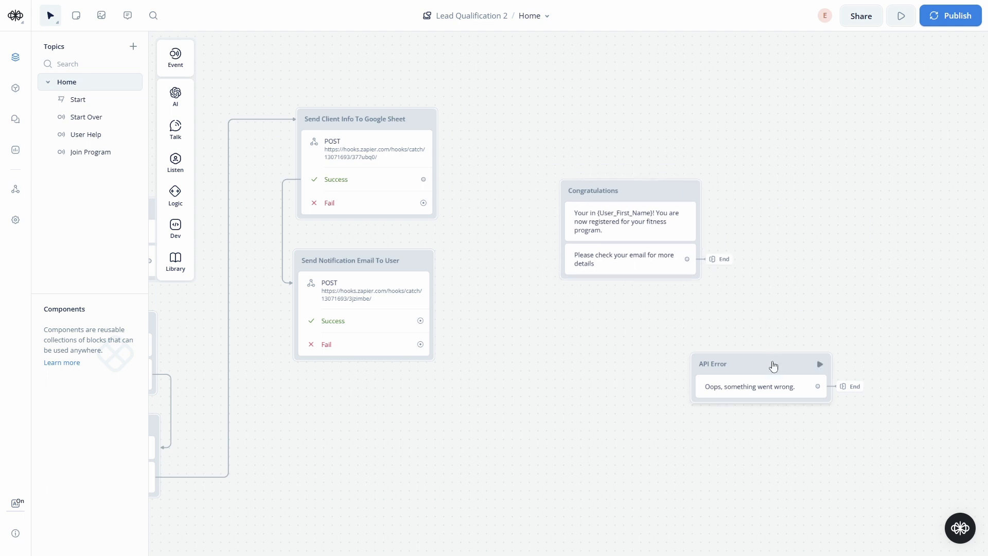
left_click_drag(771, 363, 623, 352)
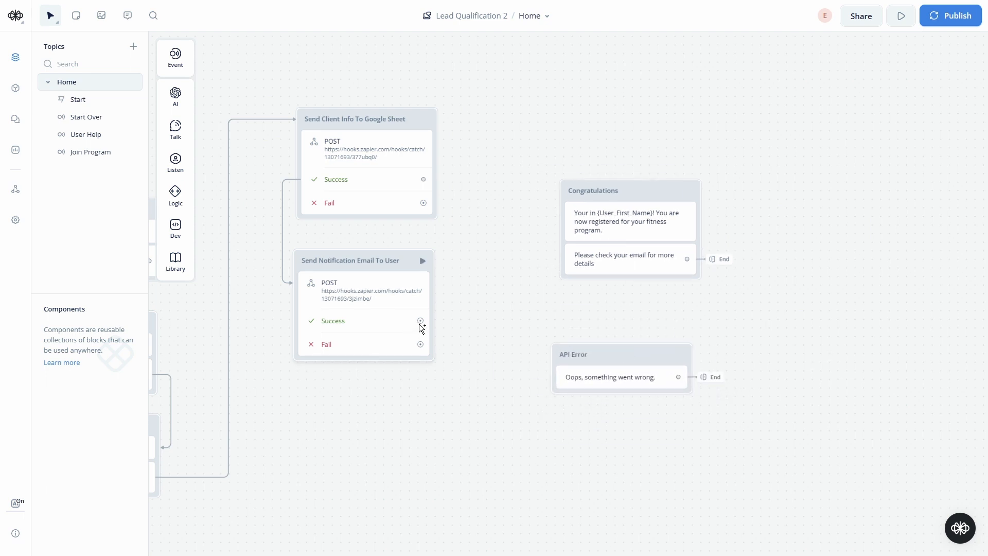
left_click_drag(420, 320, 640, 96)
left_click_drag(424, 344, 661, 218)
- Bring the lead-collection flow into view and nudge User_Information_Collection_2 into place
scroll(756, 317, "left", 5)
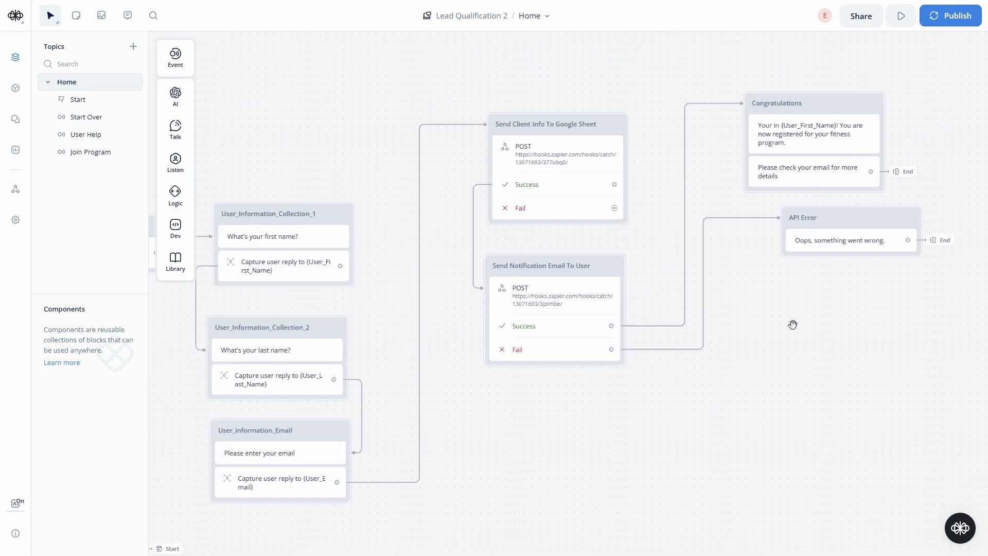
left_click_drag(490, 448, 570, 393)
scroll(571, 398, "down", 3)
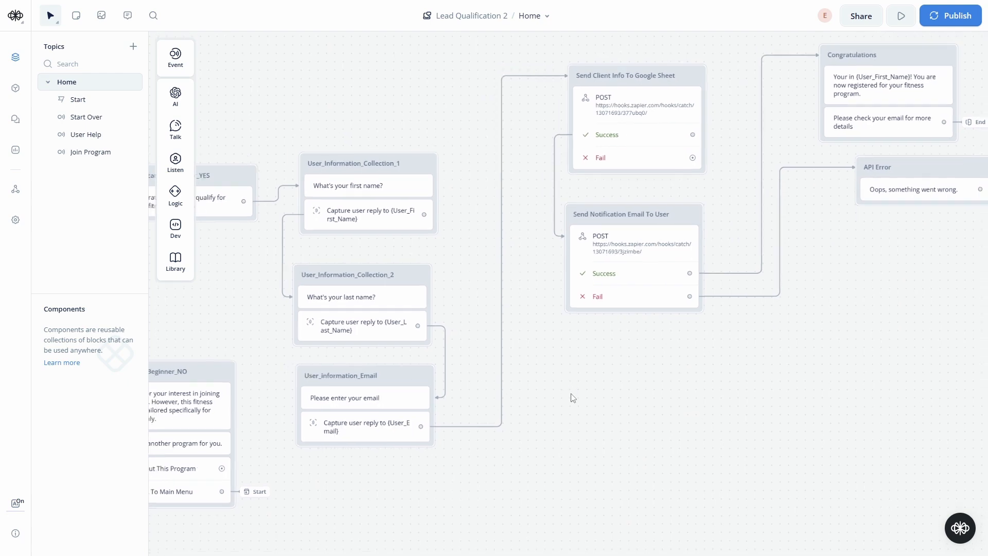
scroll(568, 399, "down", 3)
scroll(565, 411, "up", 2)
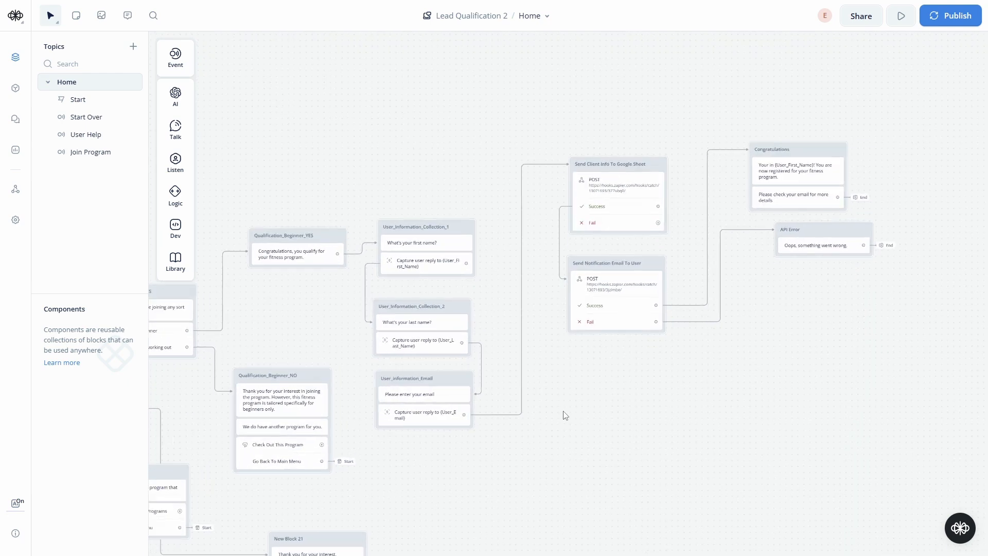
left_click_drag(566, 415, 609, 318)
scroll(449, 229, "up", 3)
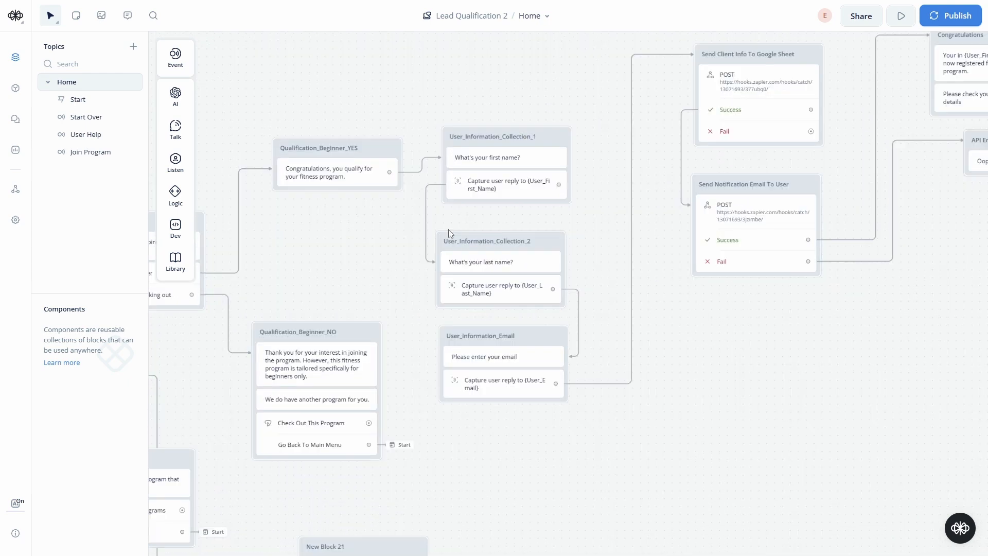
mouse_move(543, 245)
left_mouse_down()
mouse_move(551, 240)
mouse_move(542, 240)
left_mouse_up()
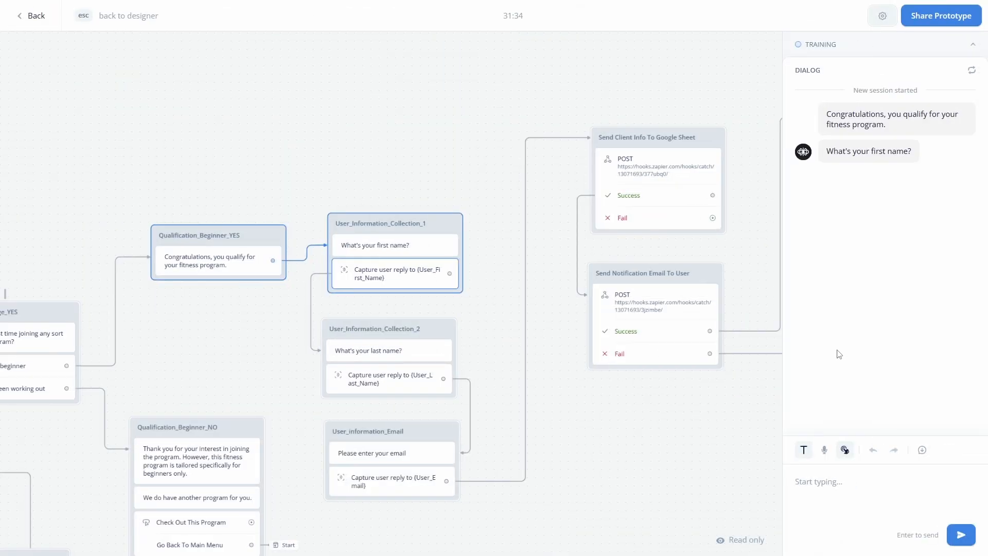
- Answer the test chat's first-name and last-name questions with a sample name
key("Return")
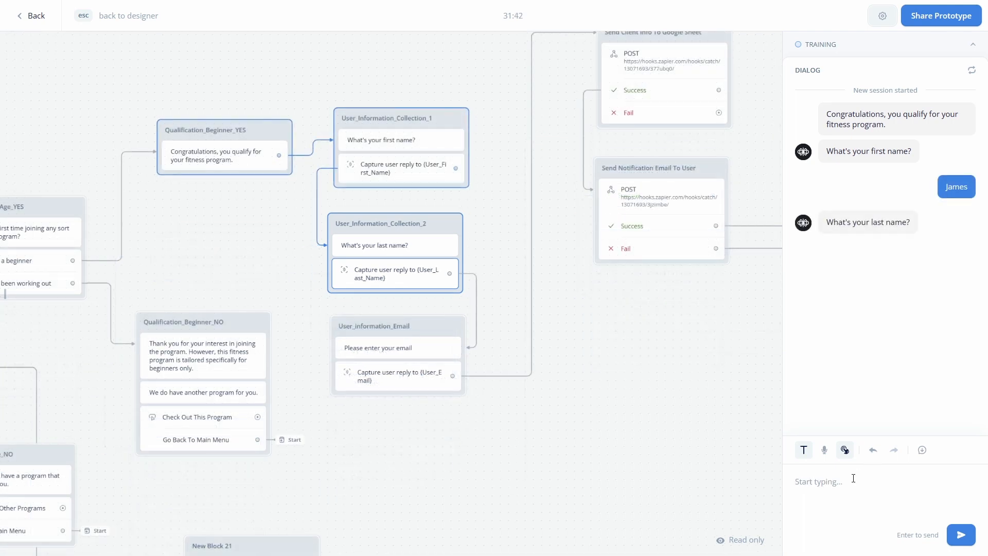
key("Return")
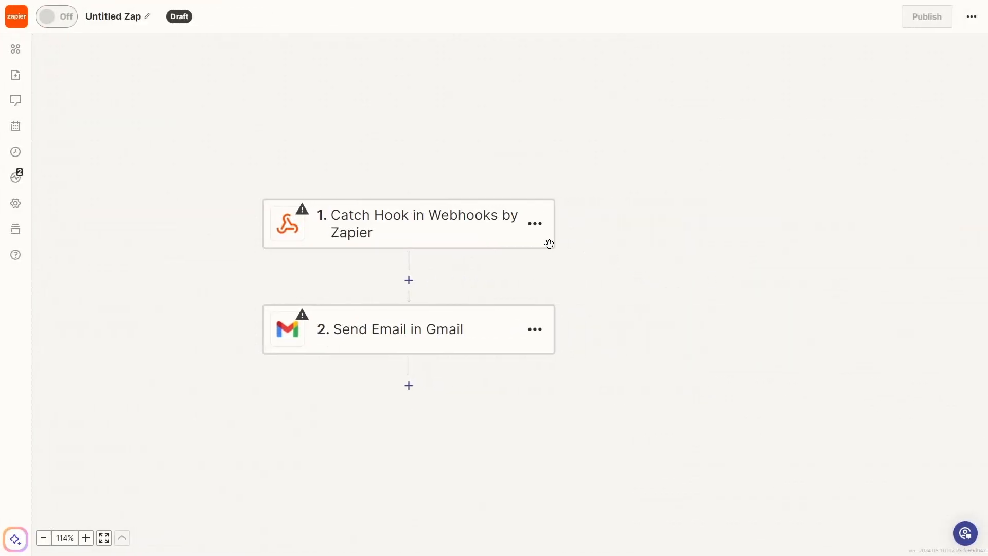
- Run the Catch Hook trigger test to find the incoming webhook record, widening the panel
left_click(412, 223)
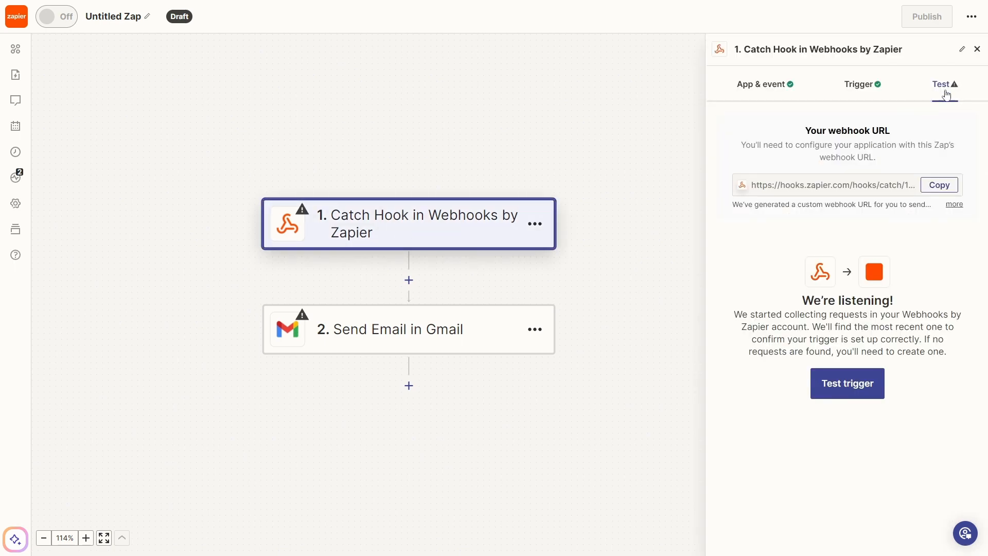
left_click(857, 387)
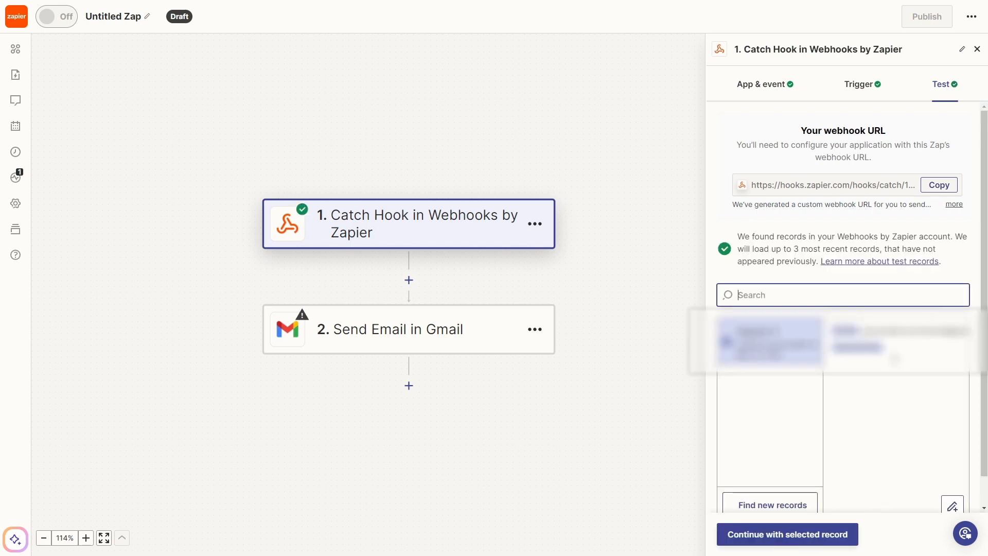
left_click_drag(705, 401, 635, 401)
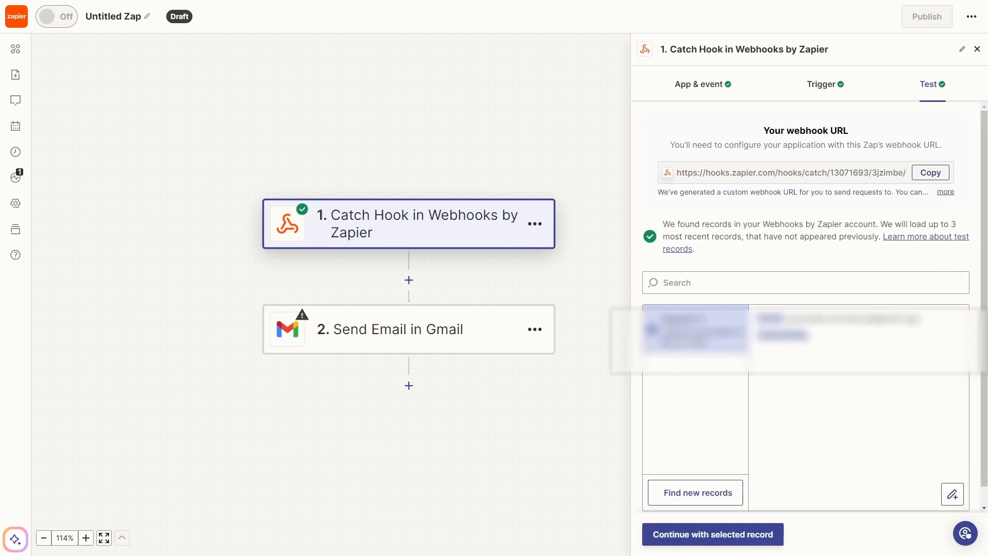
scroll(690, 364, "down", 1)
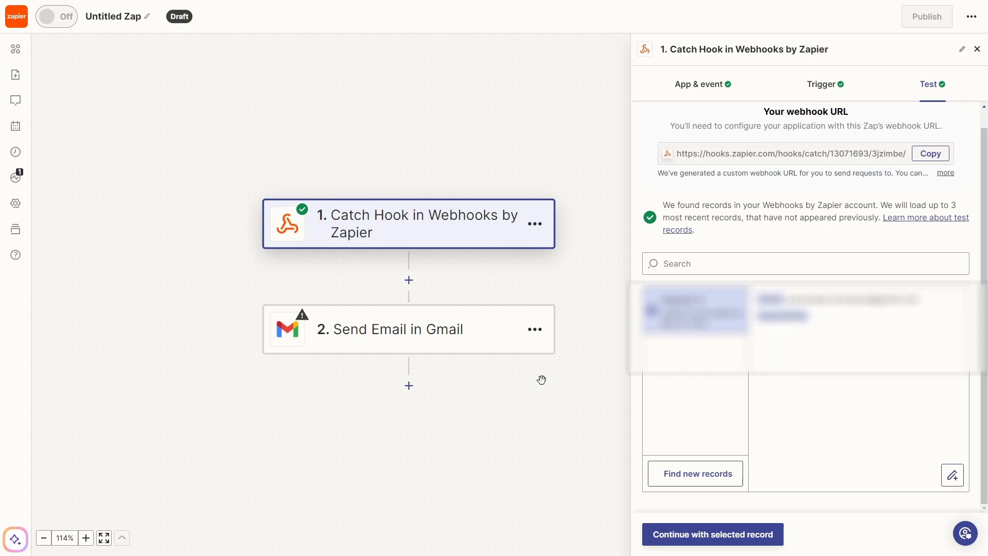
left_click(406, 333)
- Send the Gmail email to the webhook's Email value, from the connected Gmail address
left_click(723, 161)
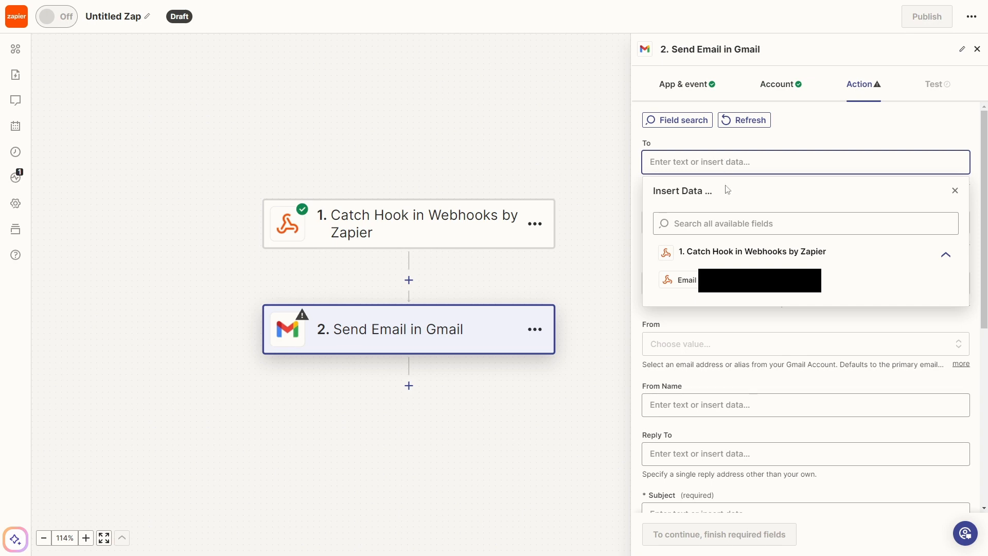
left_click(687, 280)
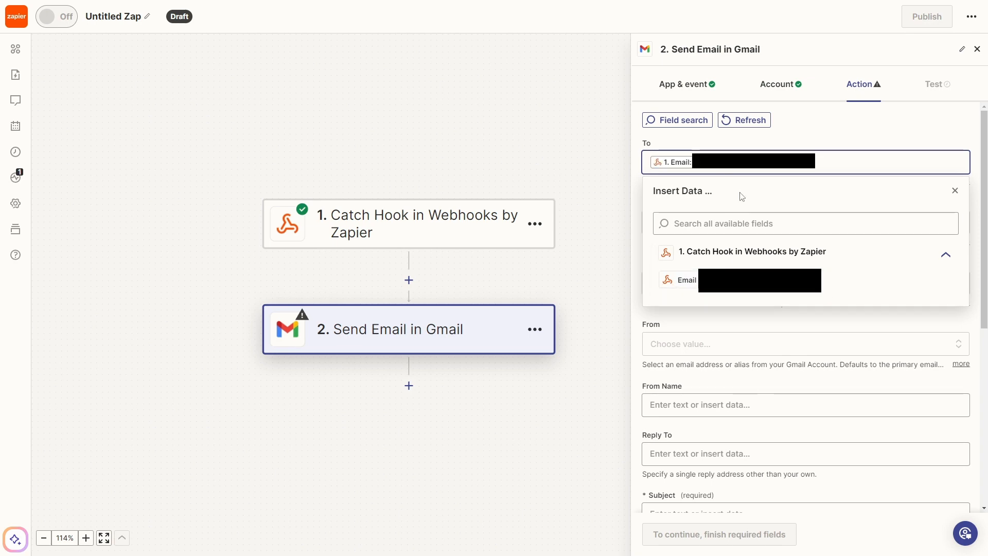
left_click(618, 204)
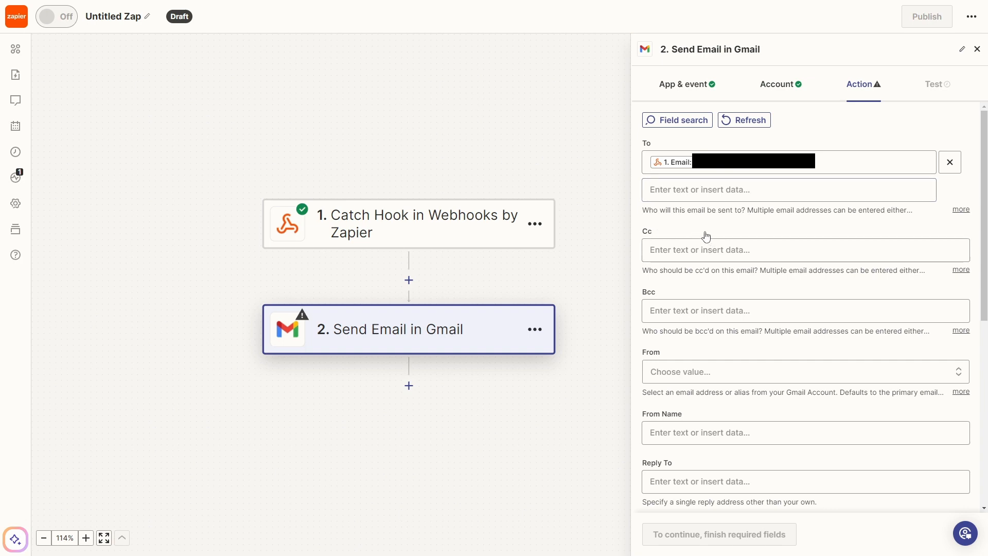
scroll(705, 236, "down", 2)
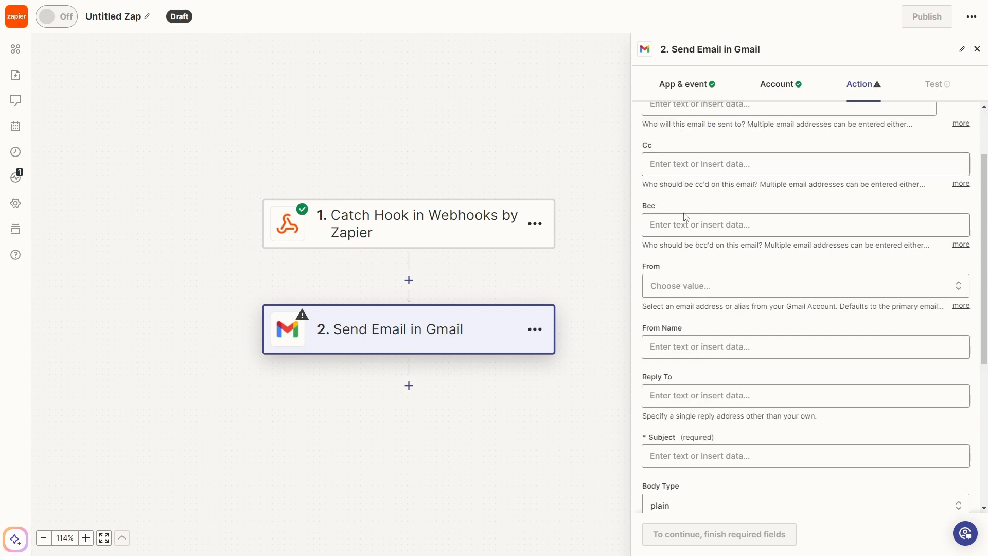
scroll(687, 218, "down", 2)
left_click(696, 204)
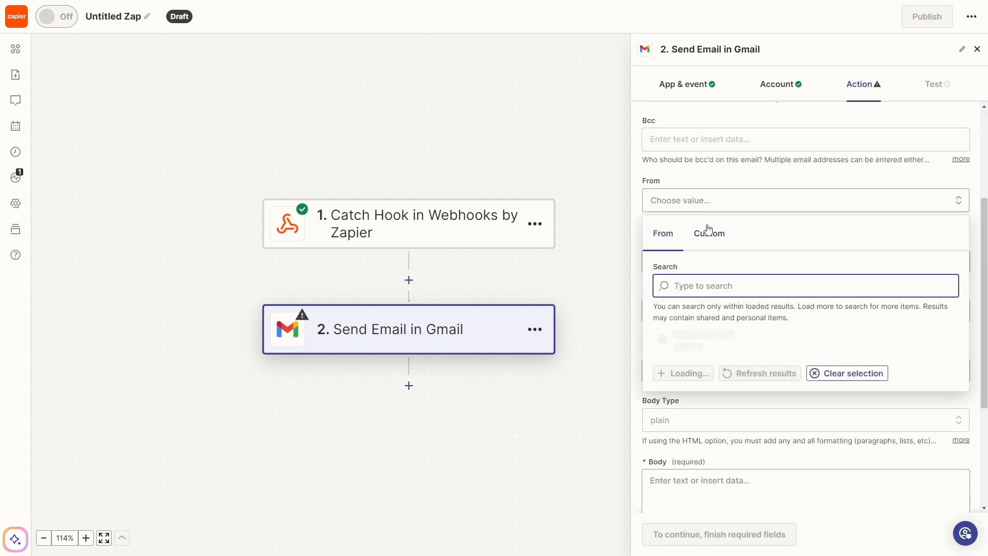
left_click(901, 303)
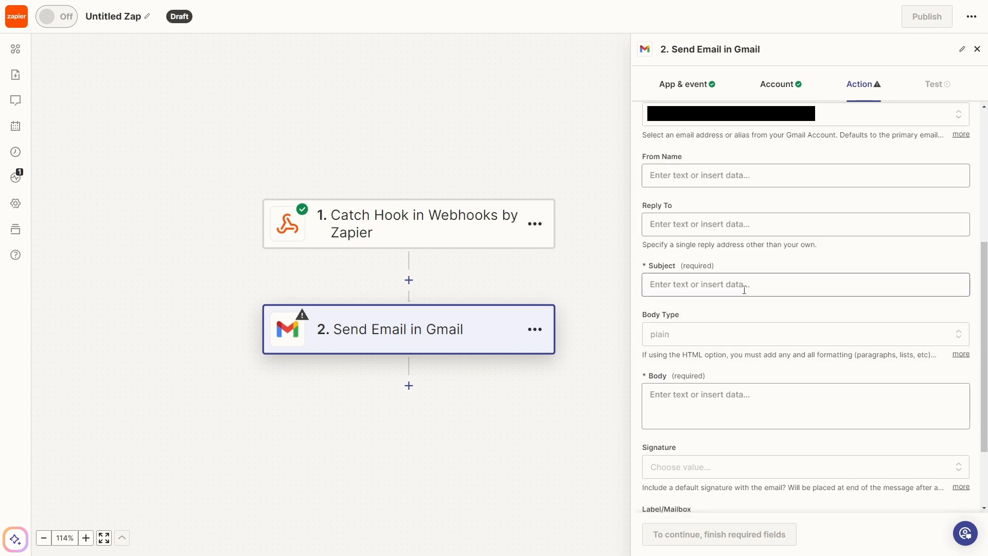
- Set the sender's From Name to 'Triplelanes Fitness'
scroll(728, 282, "up", 2)
left_click(688, 262)
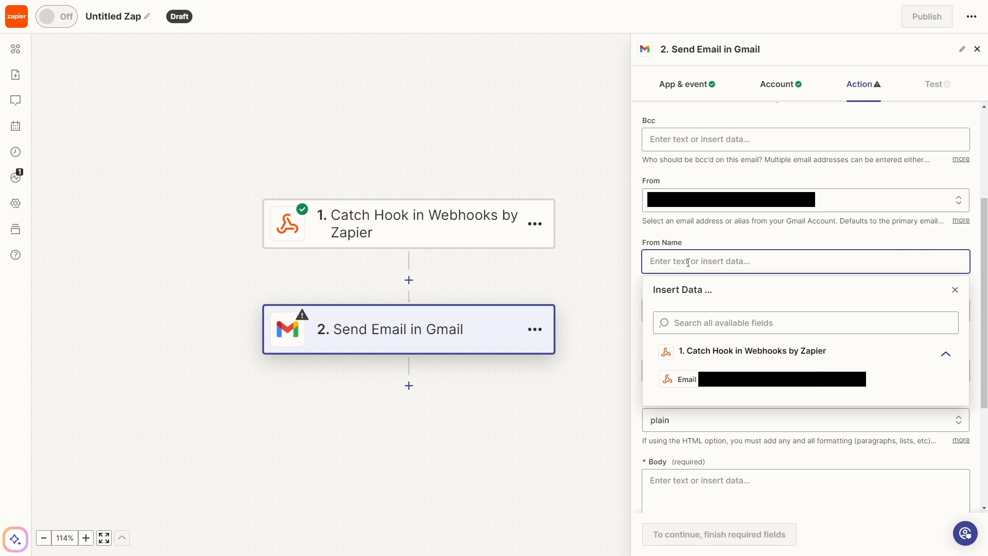
type("Triplelanes Fitness")
scroll(690, 262, "down", 2)
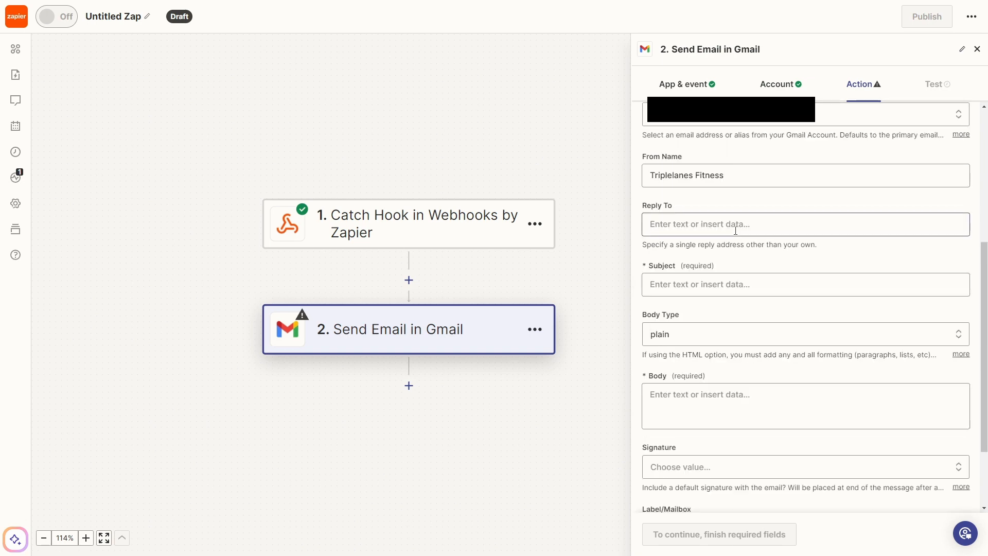
scroll(785, 242, "down", 2)
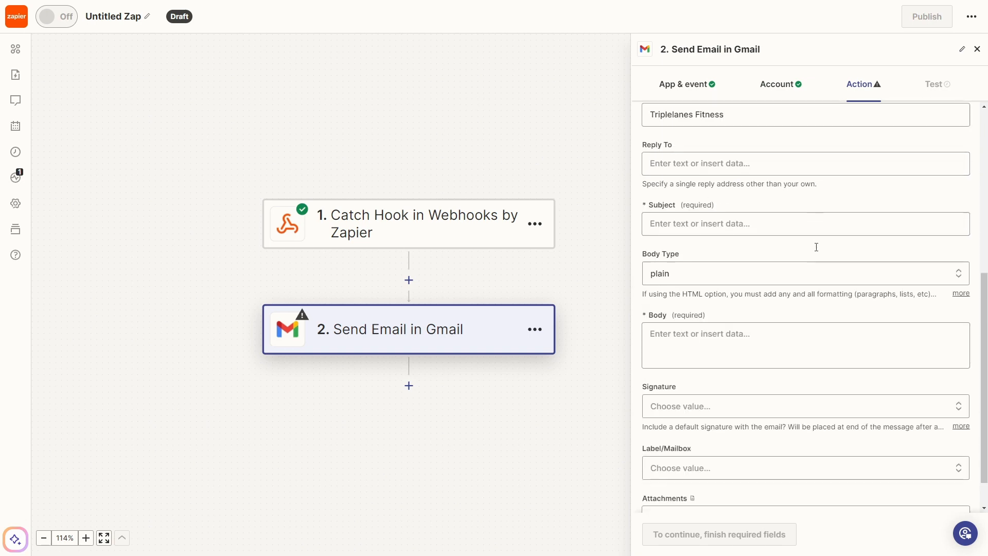
- Set the email subject to 'Welcome! Fitness Program Registration Successful'
left_click(746, 199)
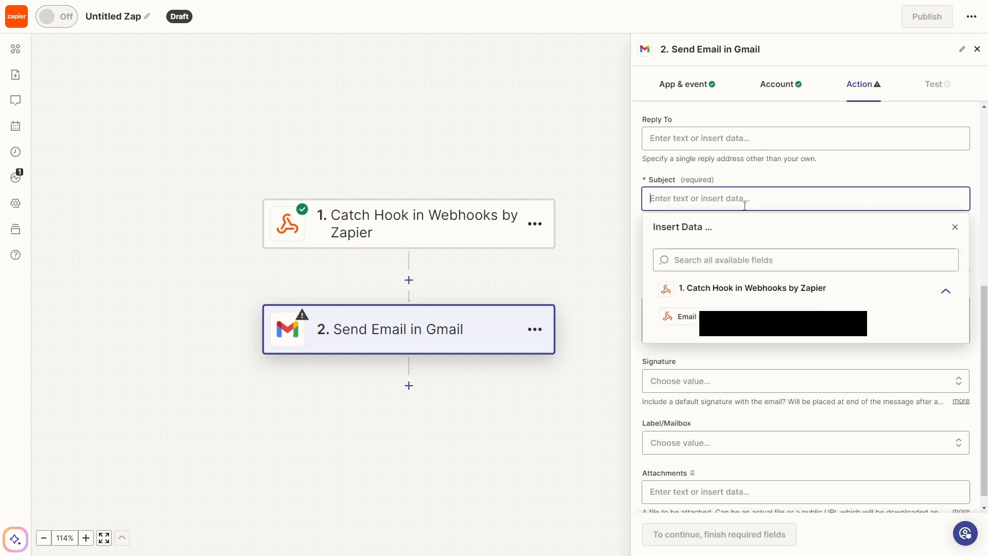
scroll(744, 235, "up", 2)
type("Fit")
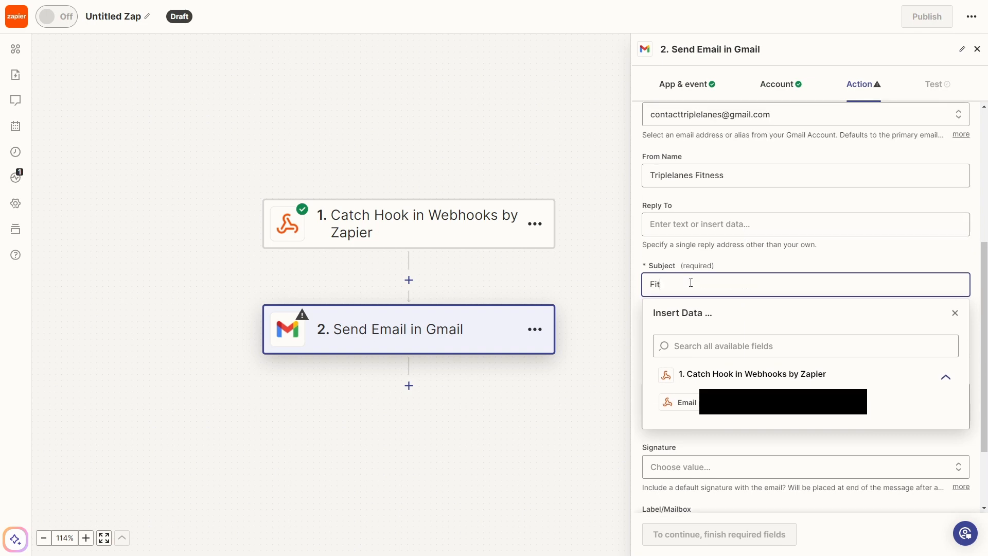
type("ness Program Registration Successful")
key("Home")
type("Welco")
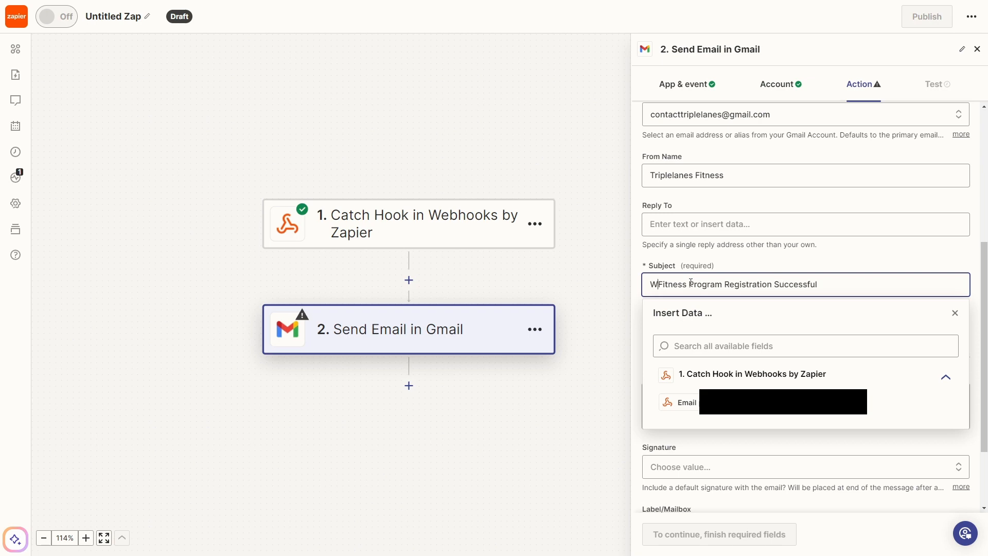
type("me!")
- Write the body 'Congratulations. You are now successfully registered to our fitness program'
scroll(948, 359, "down", 2)
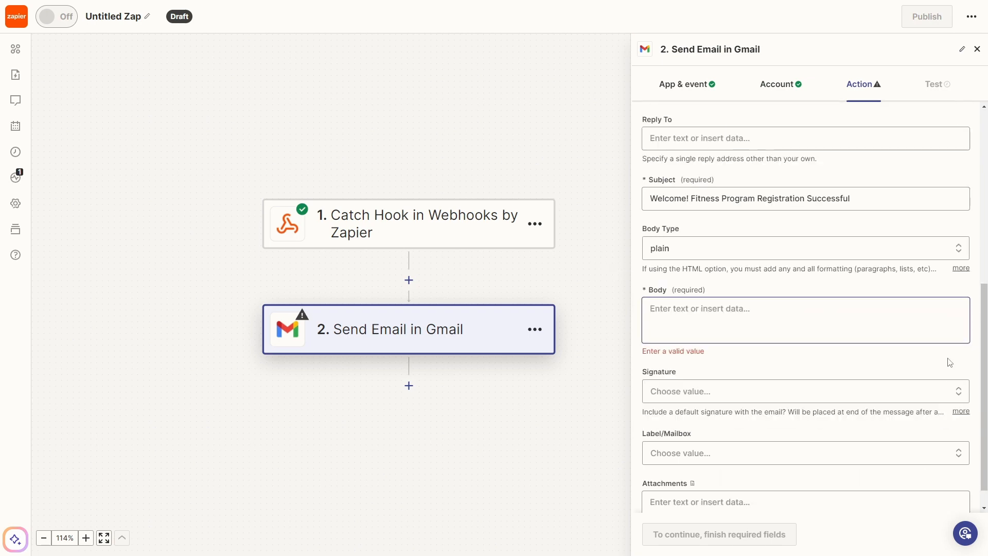
left_click(745, 328)
left_click(730, 311)
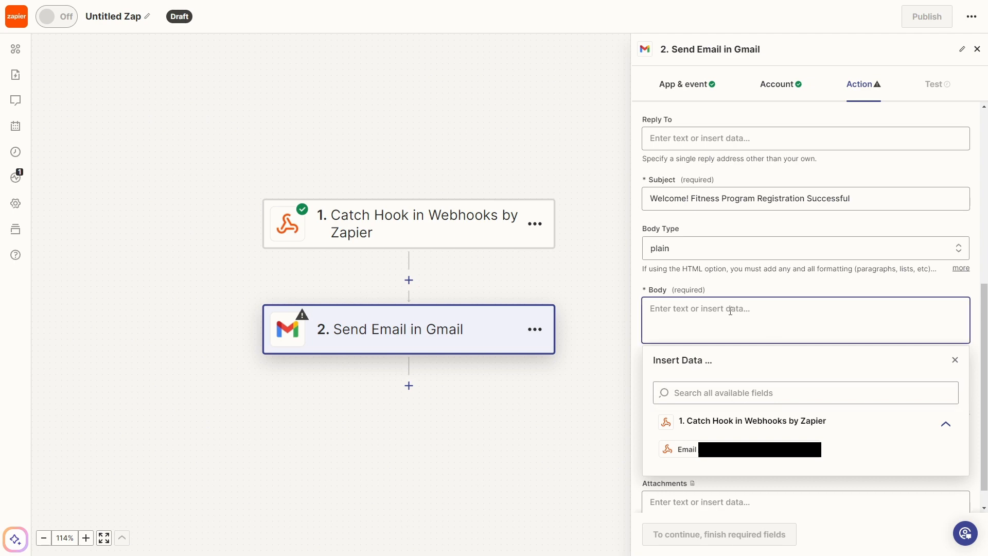
type("Congratulations. You are now successfully regis")
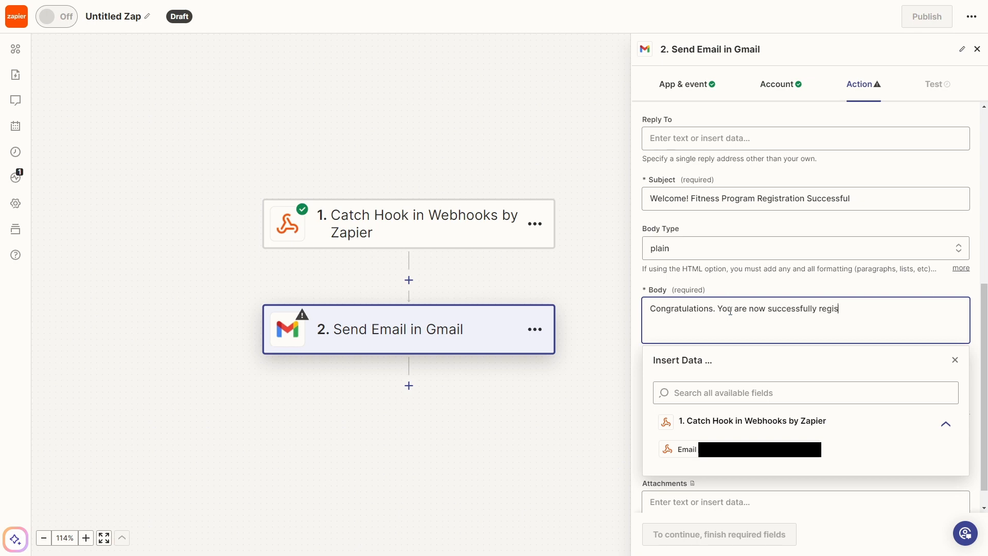
type("tered to our fitness program")
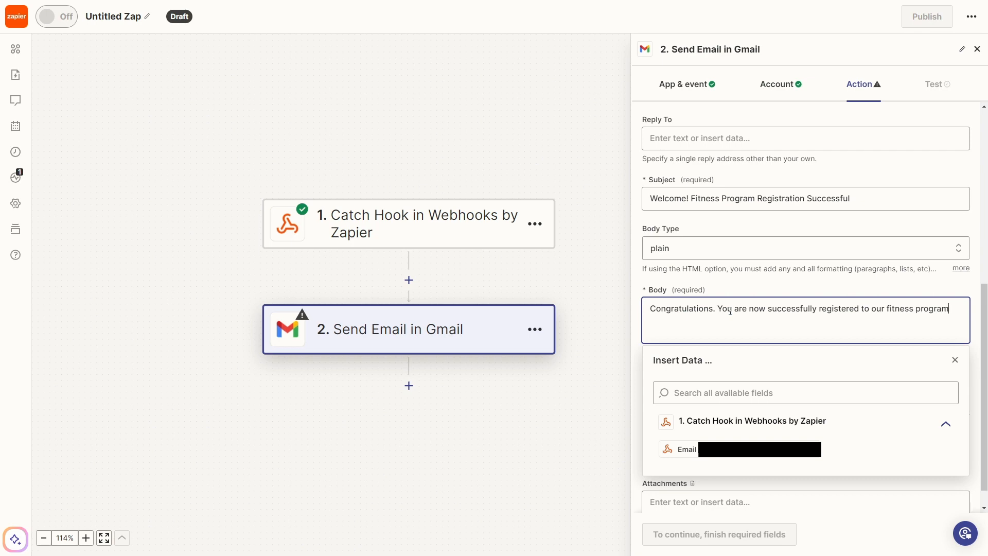
left_click_drag(603, 343, 599, 352)
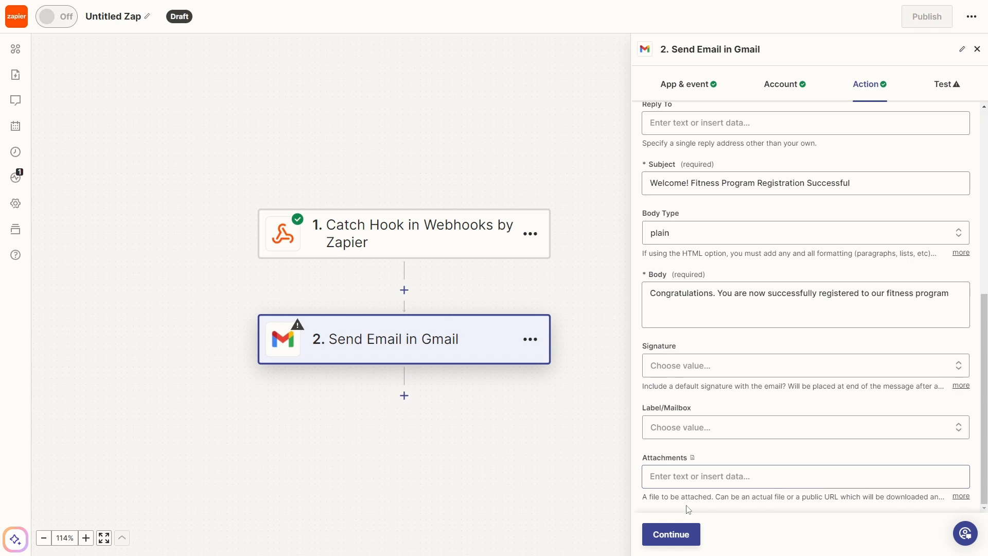
- Confirm the Gmail action settings and send a test welcome email
left_click(674, 536)
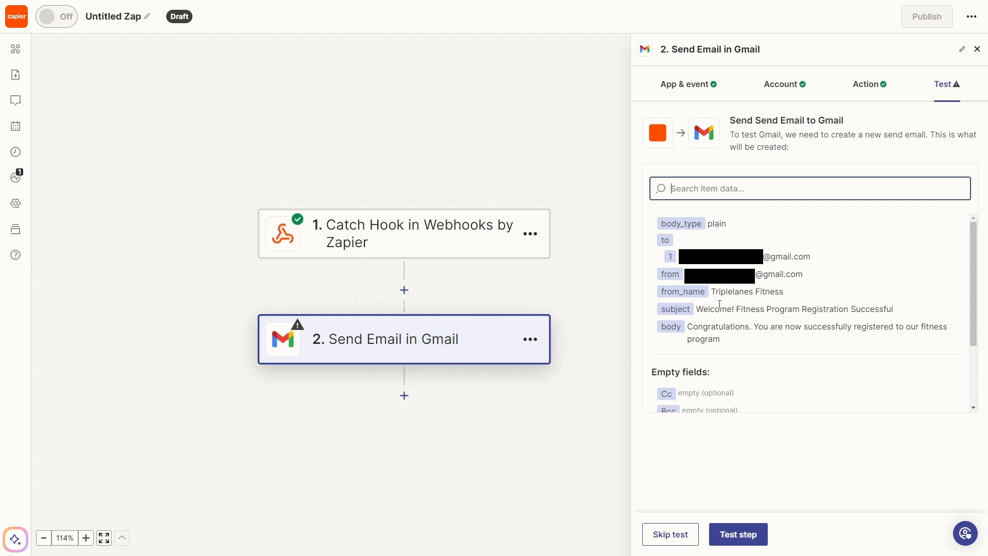
left_click(745, 530)
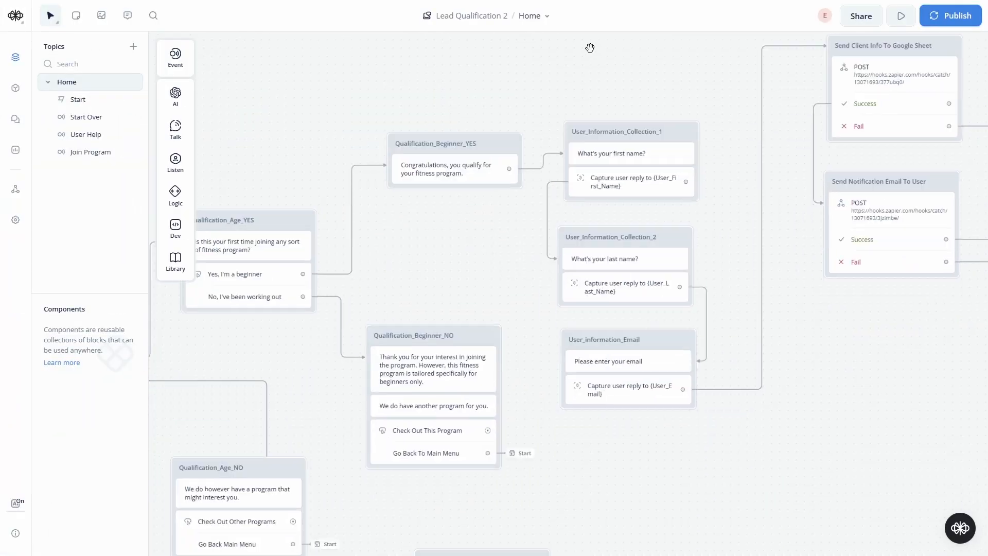
- Scroll to the Start block and launch a prototype test run of the flow
scroll(335, 142, "left", 5)
scroll(324, 122, "left", 10)
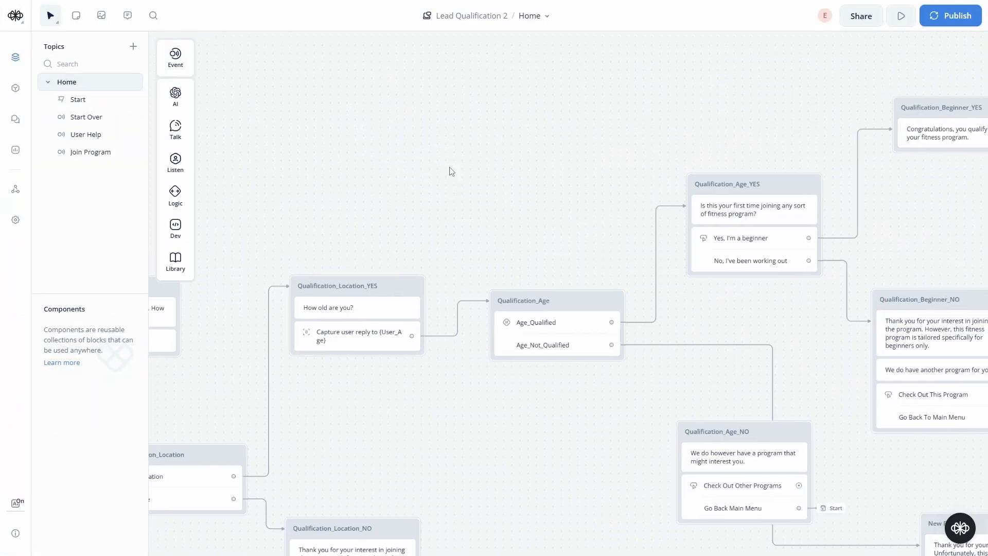
scroll(590, 80, "left", 10)
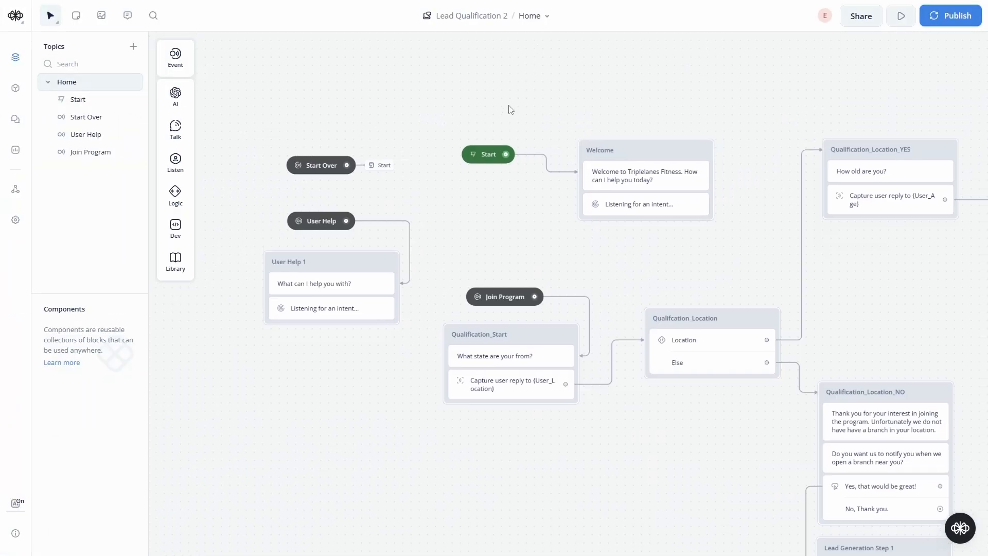
left_click(481, 156)
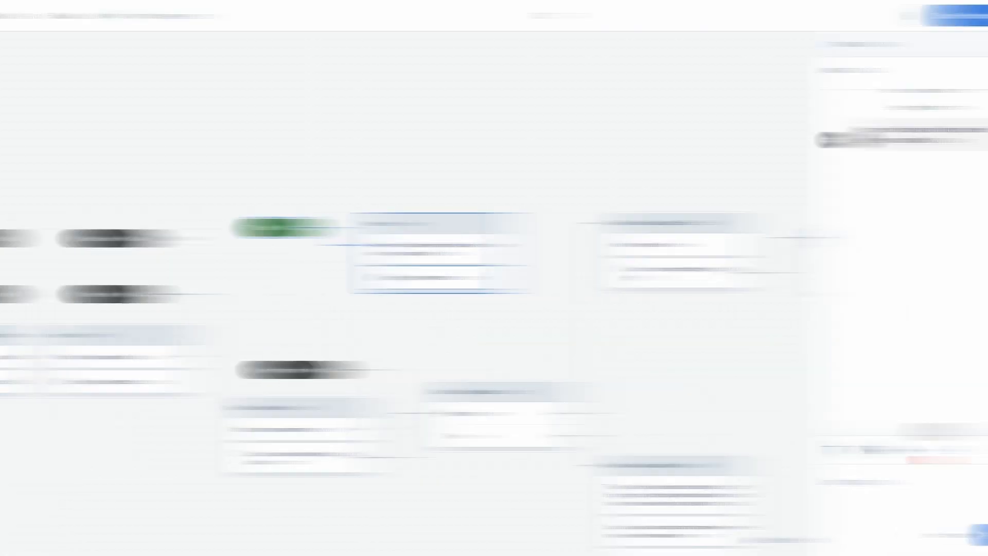
- Reply 'I want to join the fitness program', Denver, 36, and 'Yes, I'm a beginner'
left_click(873, 495)
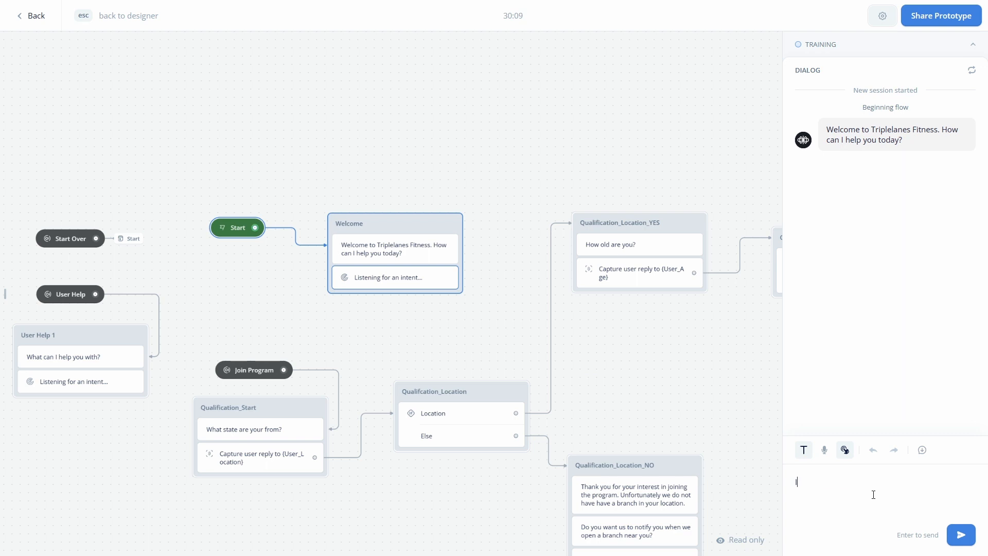
type("I want to join the fitness program")
key("Return")
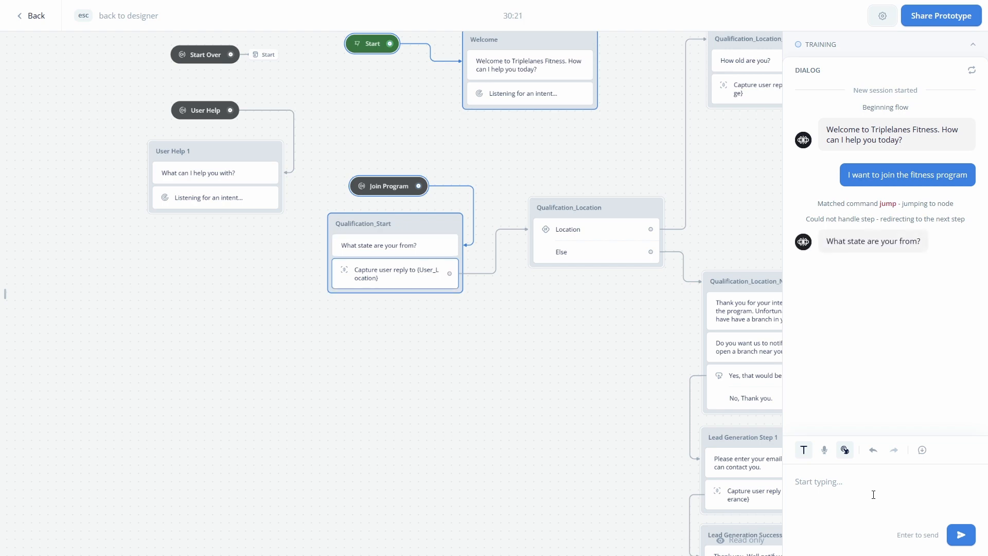
type("Denver")
key("Return")
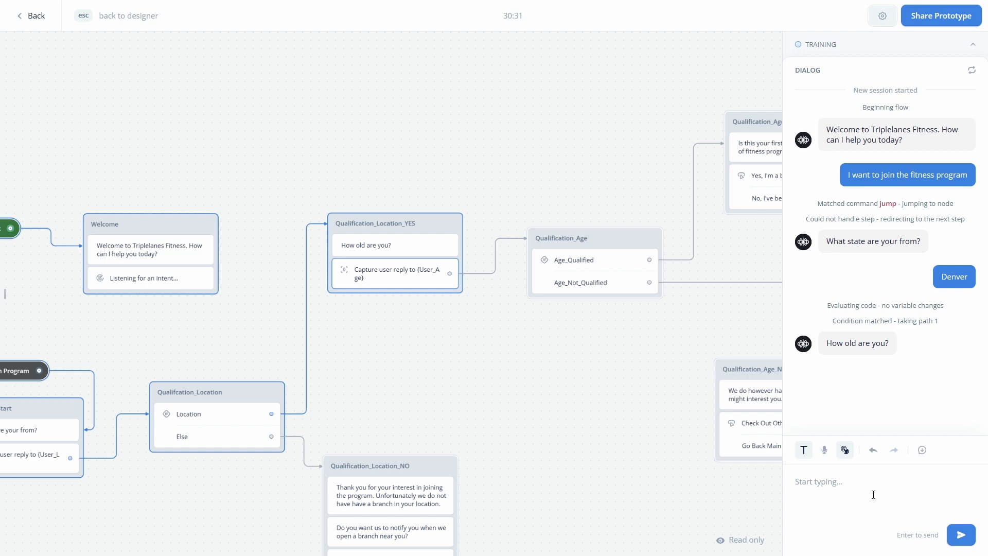
type("36")
key("Return")
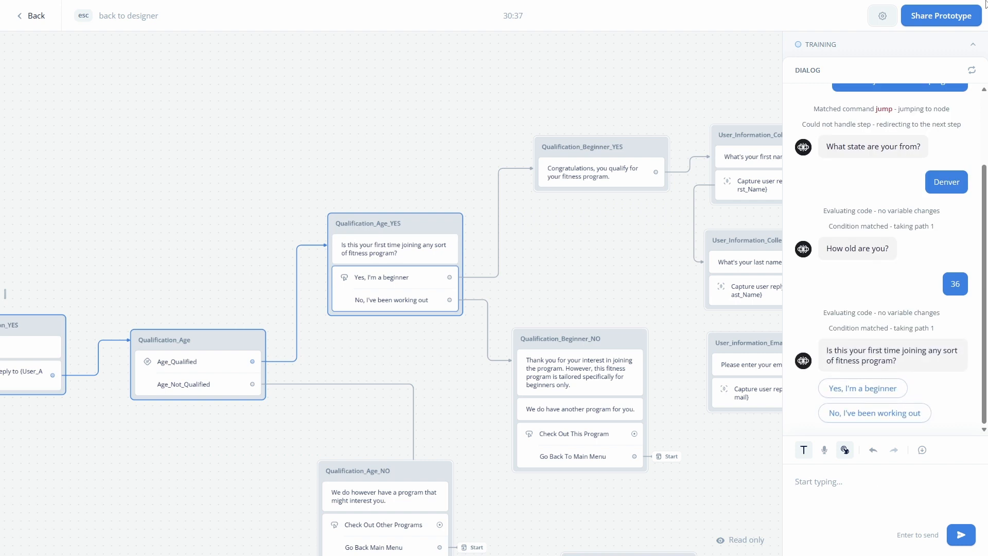
left_click(868, 394)
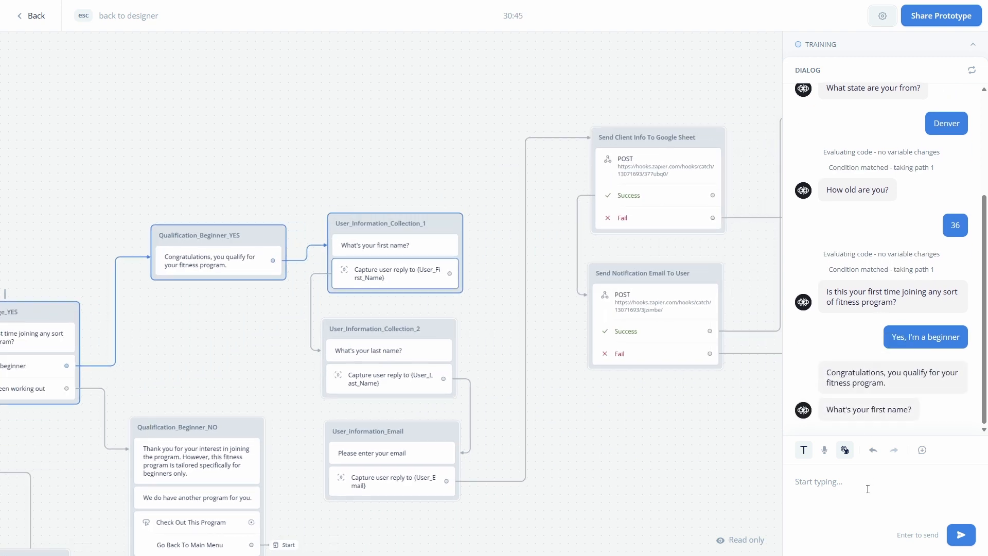
key("Return")
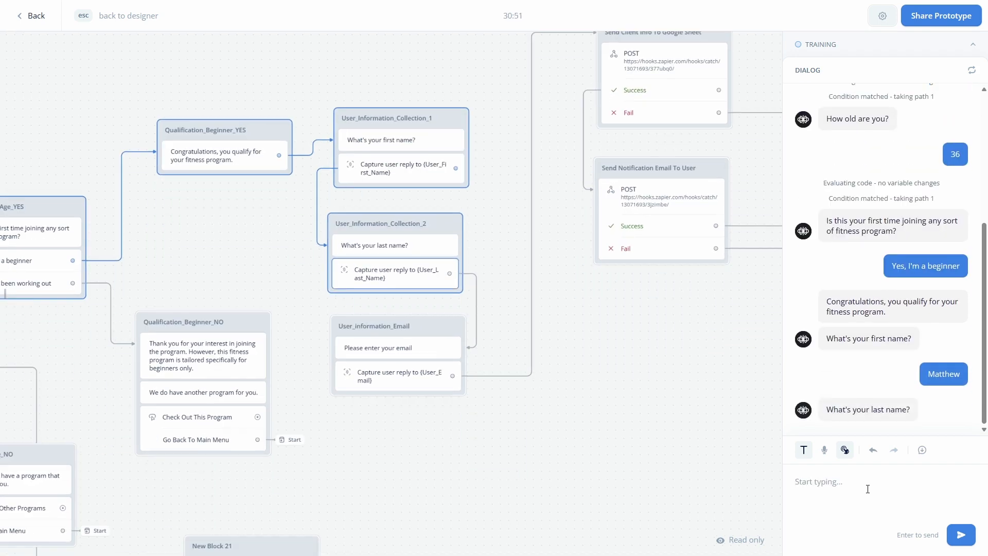
key("Return")
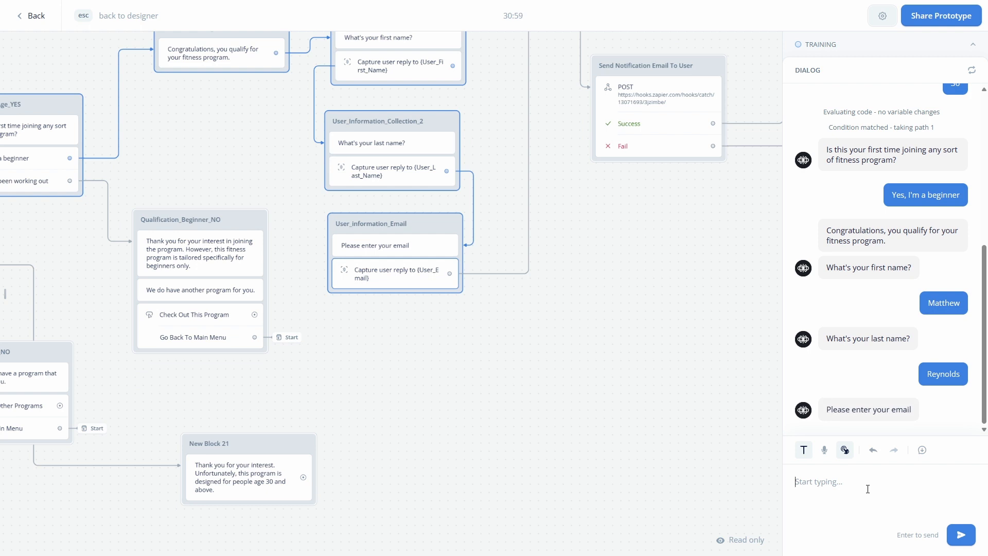
key("ctrl+v")
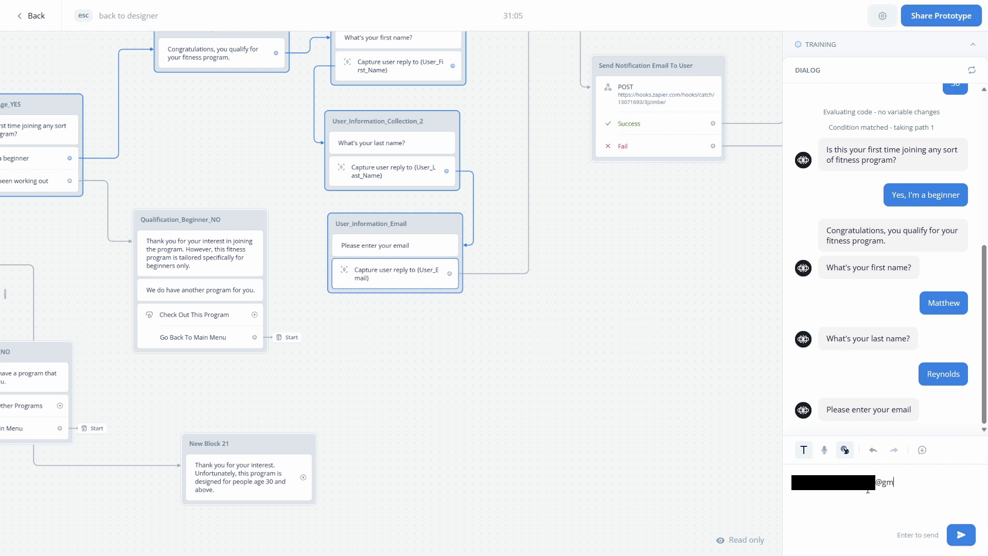
key("Return")
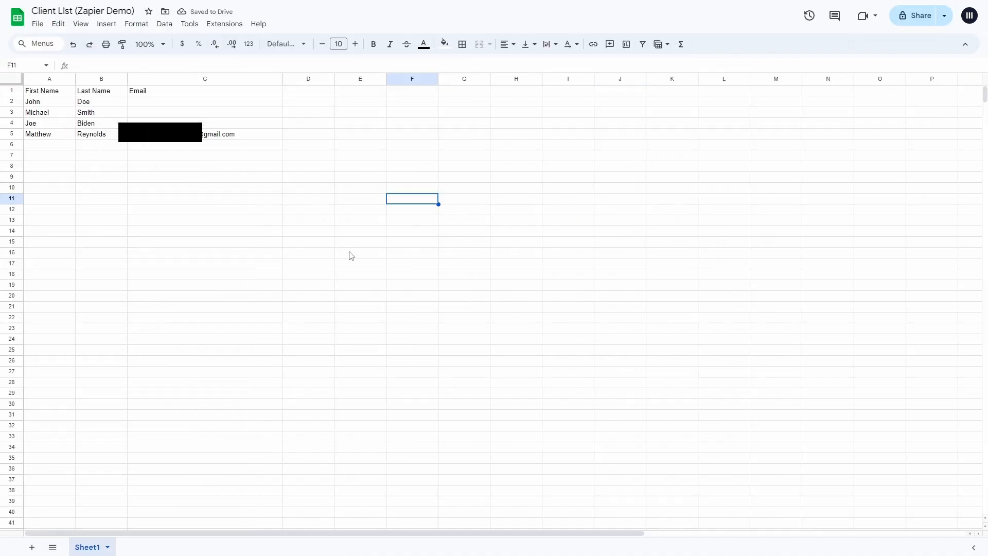
- Inspect the tester's new row 5 entry in the Client List sheet
left_click(13, 135)
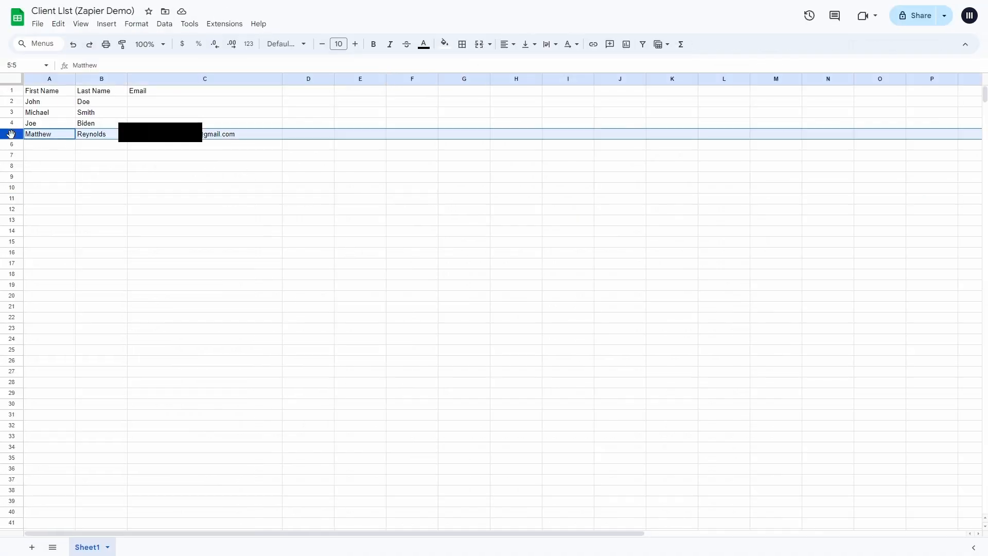
left_click(33, 178)
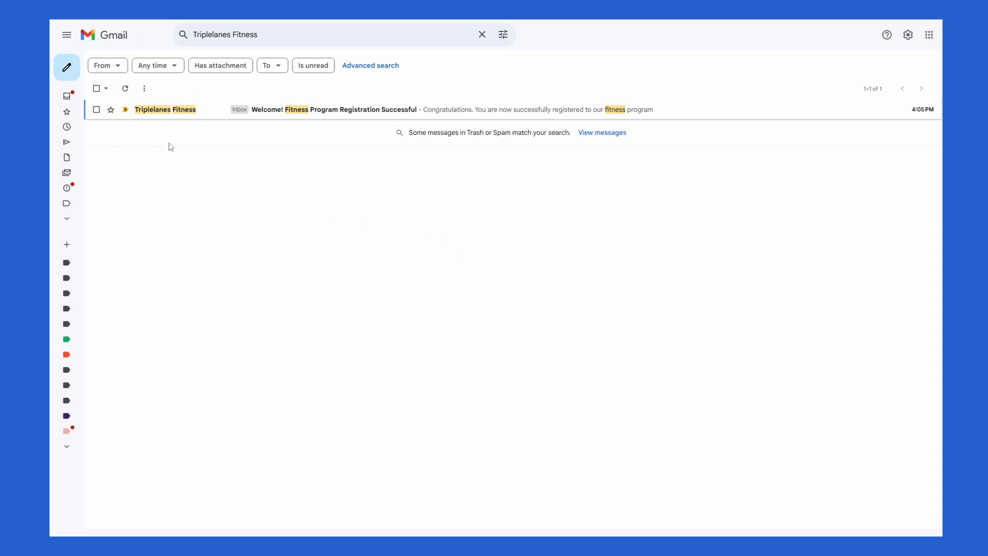
- Open the Triplelanes Fitness welcome email and highlight its sender line and congratulations text
left_click(335, 110)
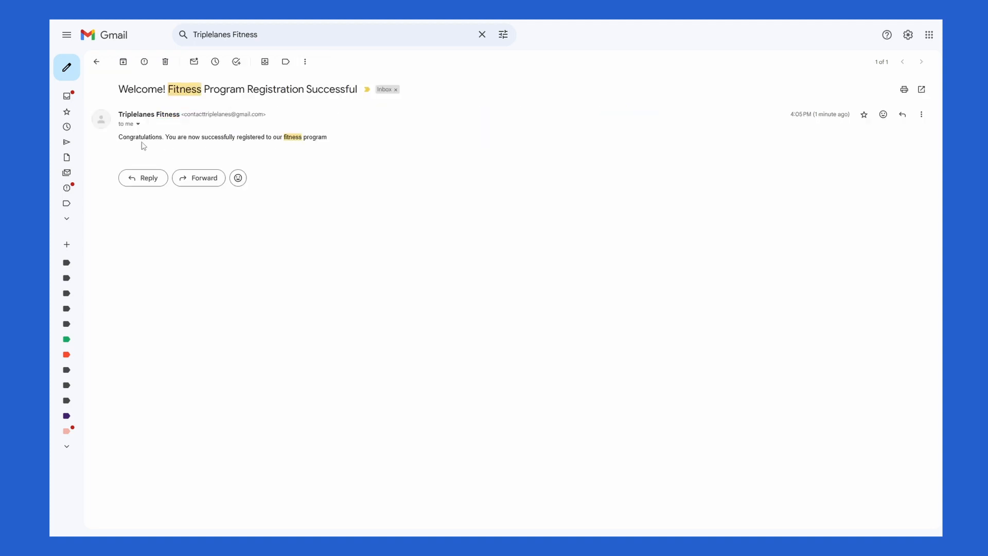
left_click_drag(122, 139, 277, 154)
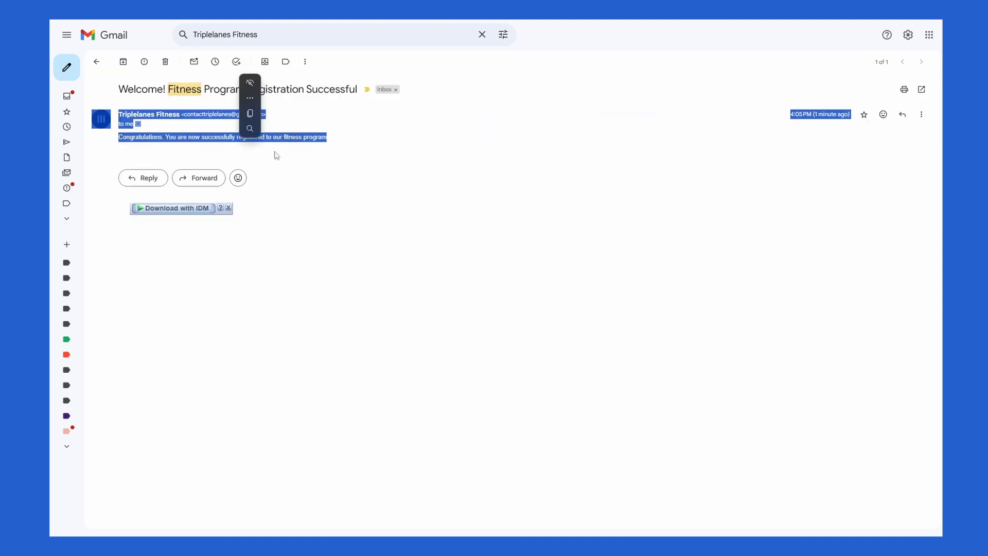
left_click(357, 176)
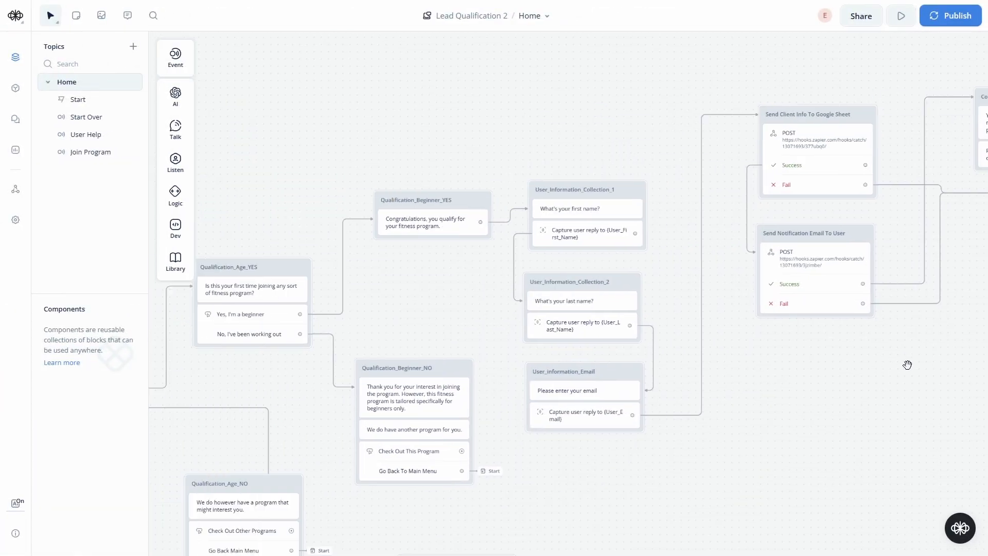
left_click_drag(906, 364, 796, 314)
scroll(698, 380, "down", 5)
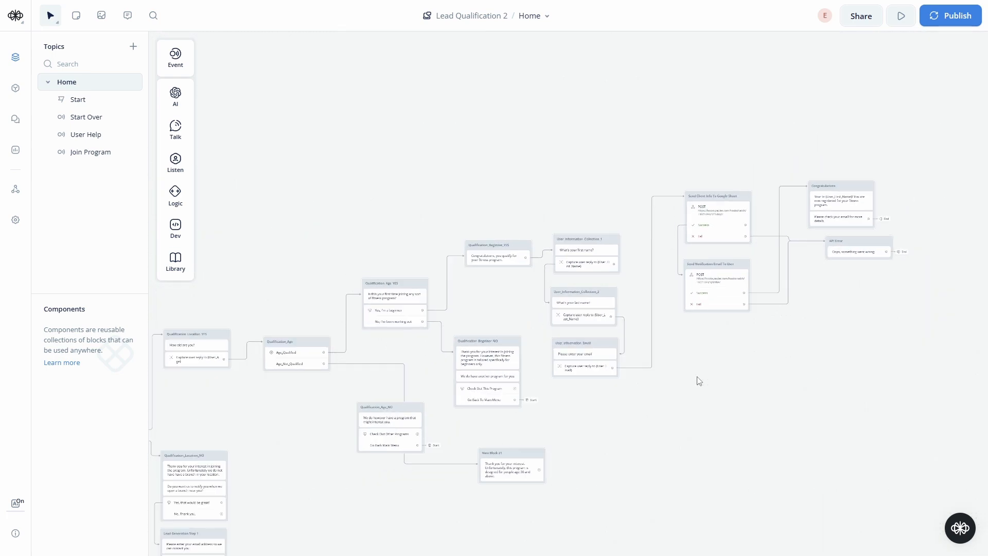
left_click_drag(324, 459, 263, 353)
left_click_drag(701, 269, 554, 365)
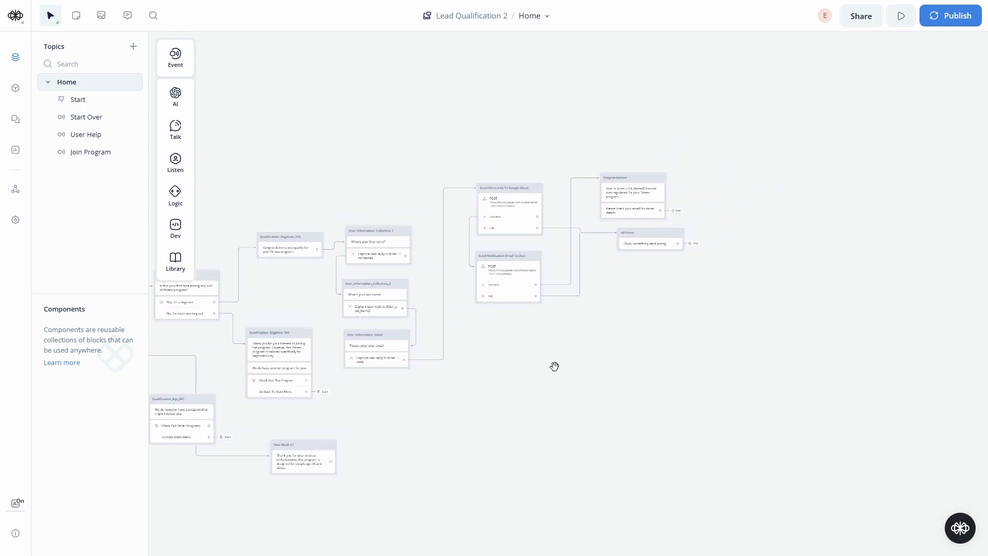